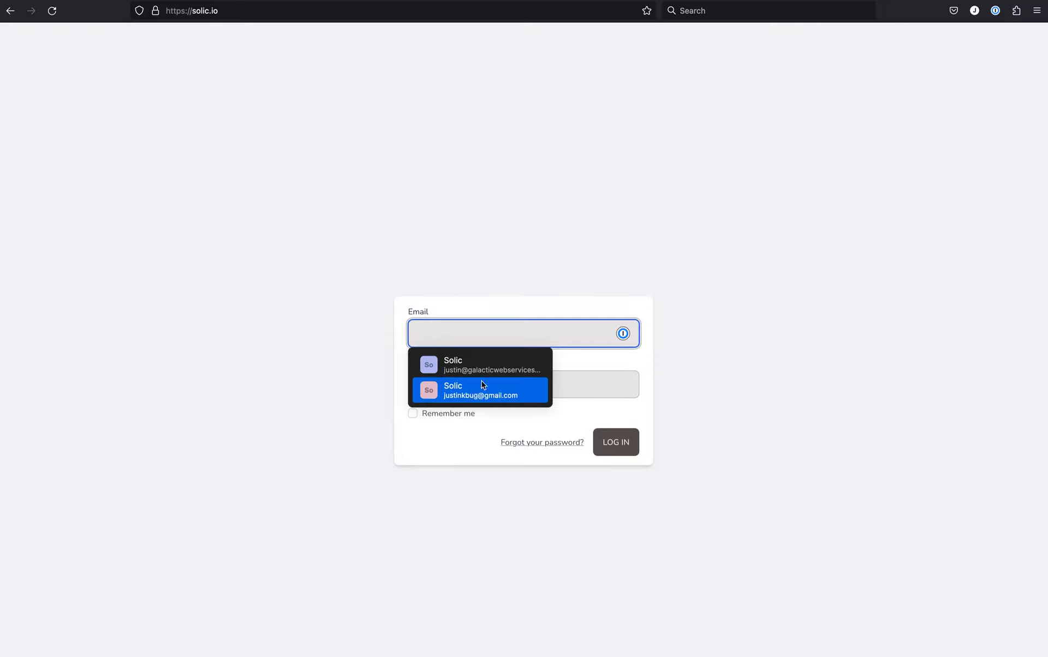
Log in to Solic with the saved Gmail account's e-mail and password.
click(471, 394)
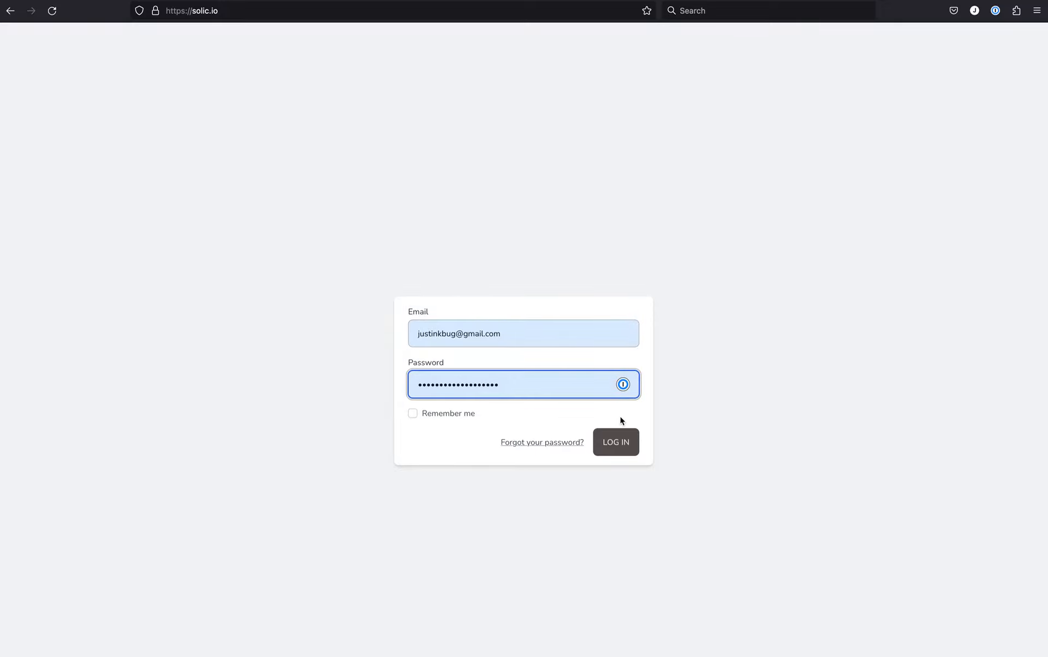
click(616, 449)
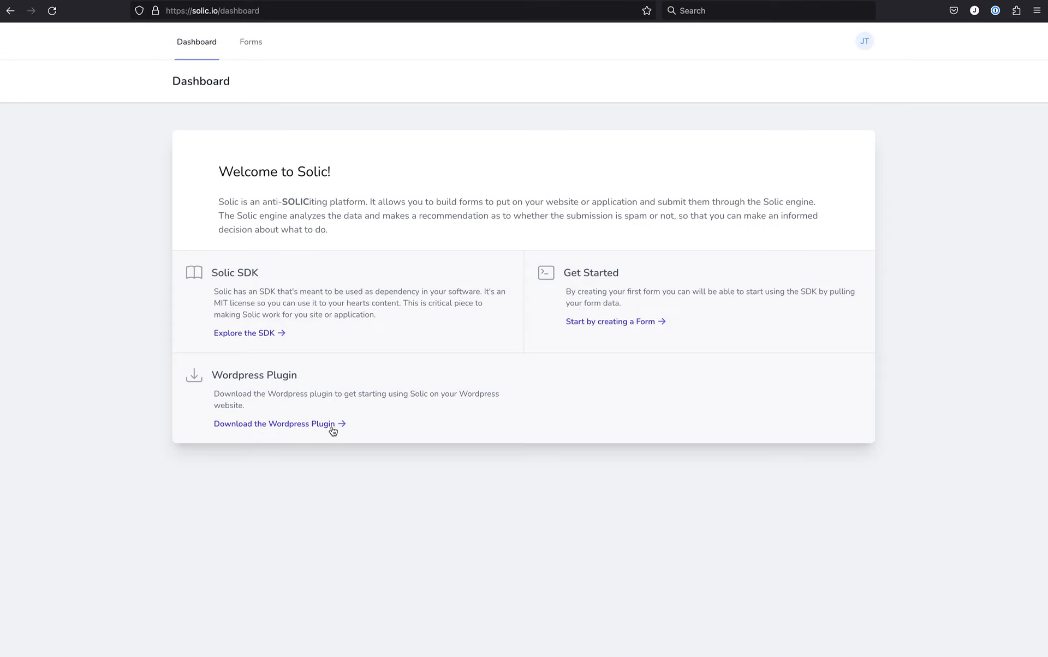
Create a new form named "My Test Form" and save it.
click(620, 326)
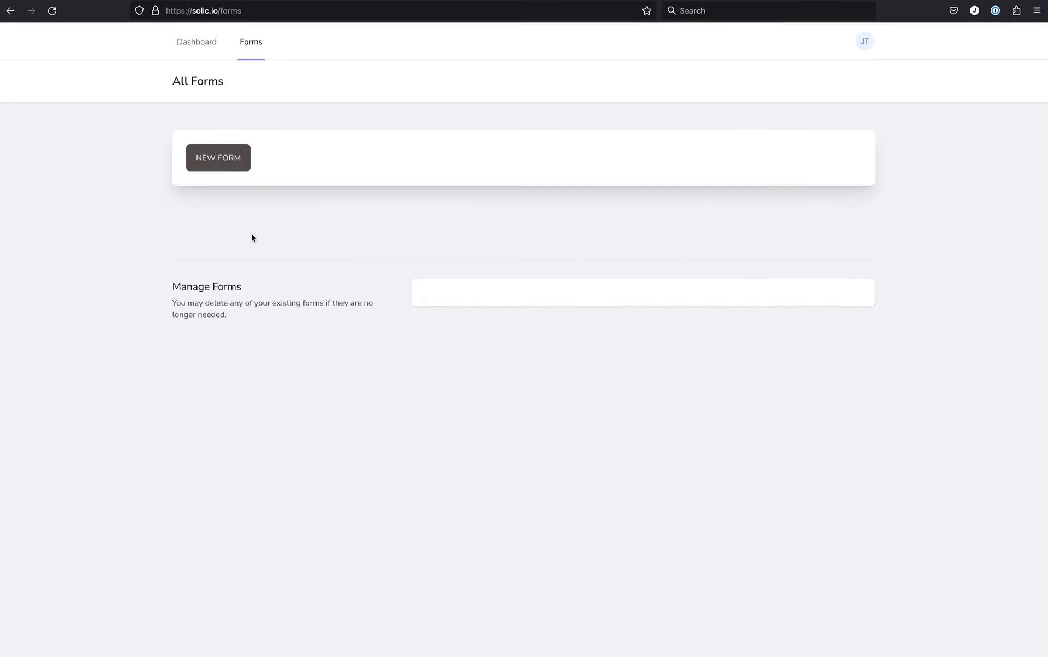
click(225, 165)
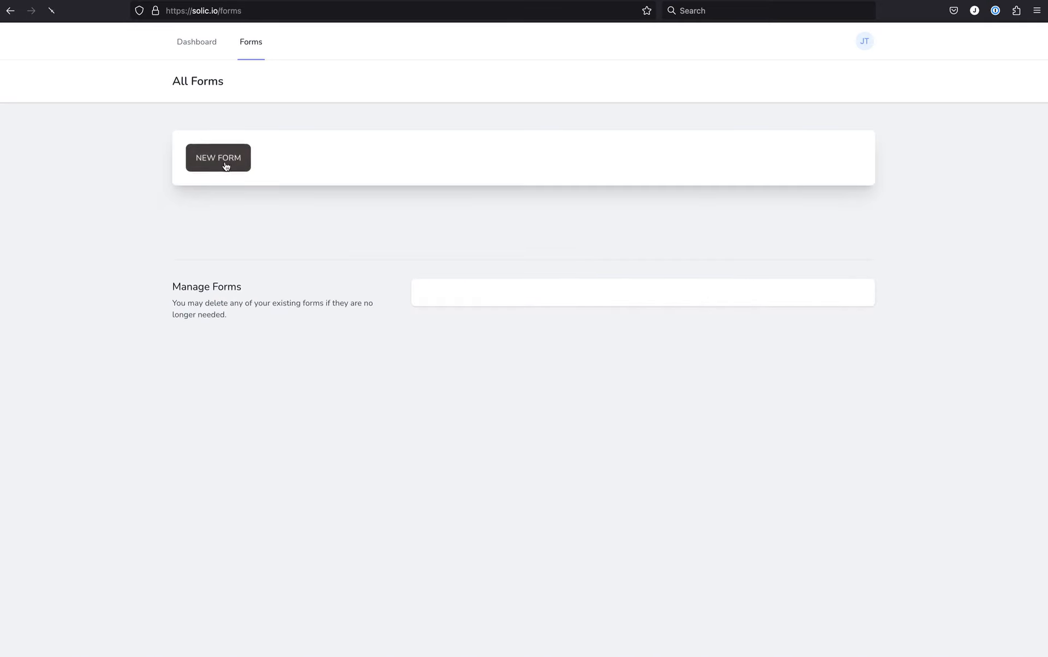
click(232, 195)
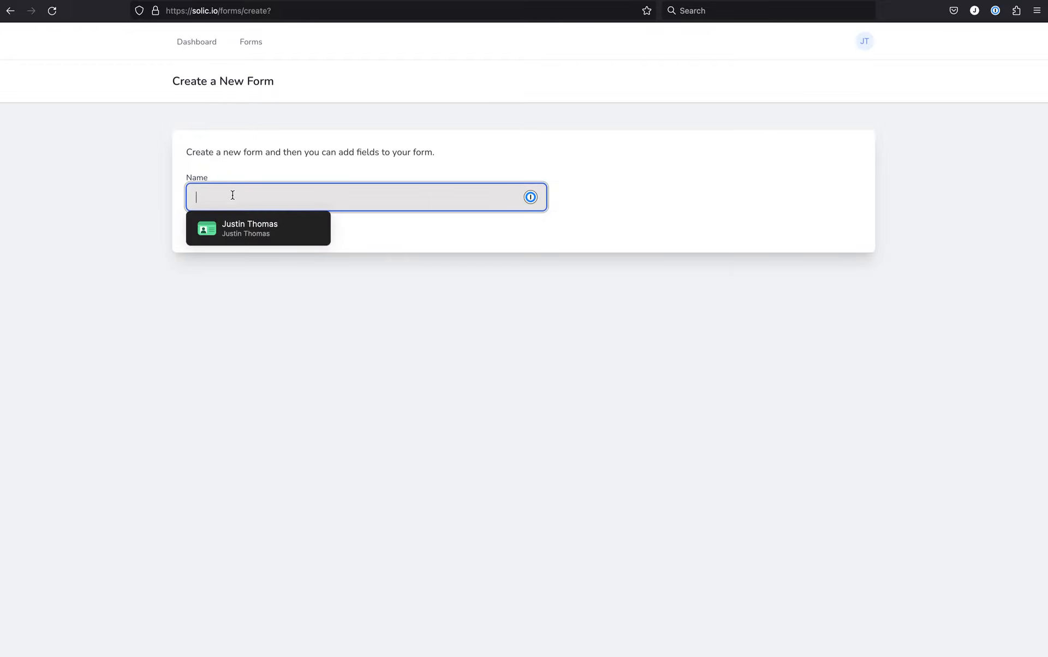
text(My)
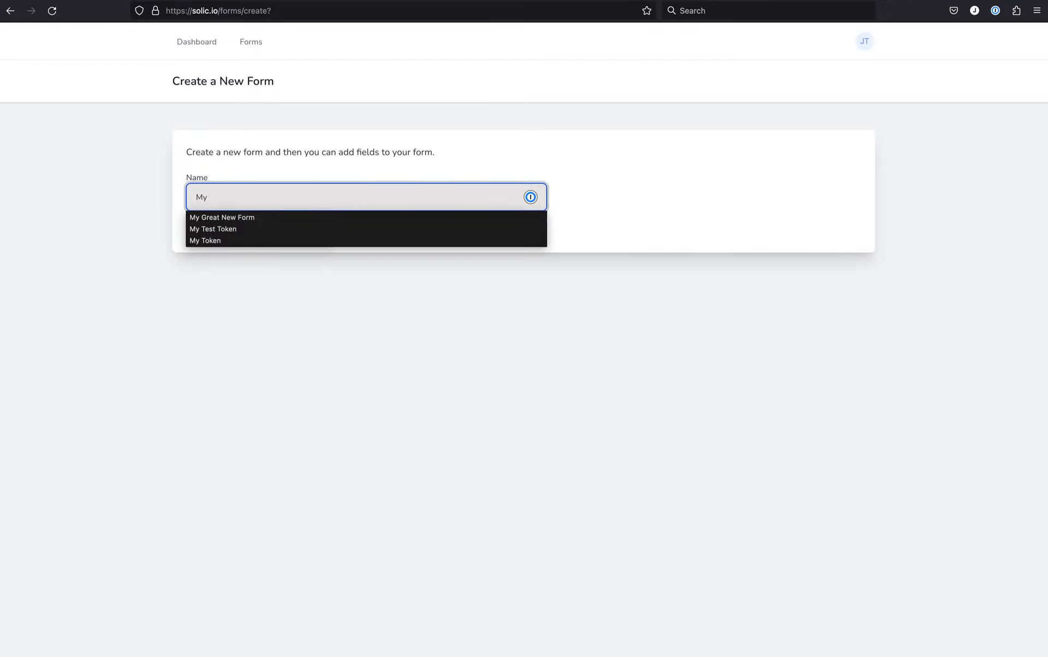
text( tTest Form)
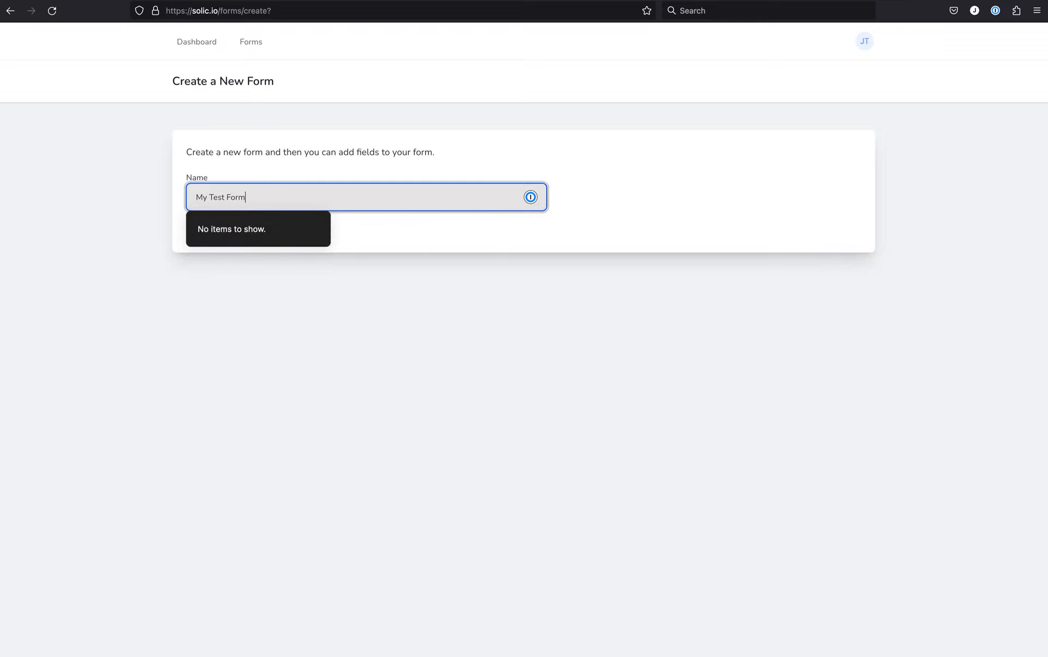
click(294, 164)
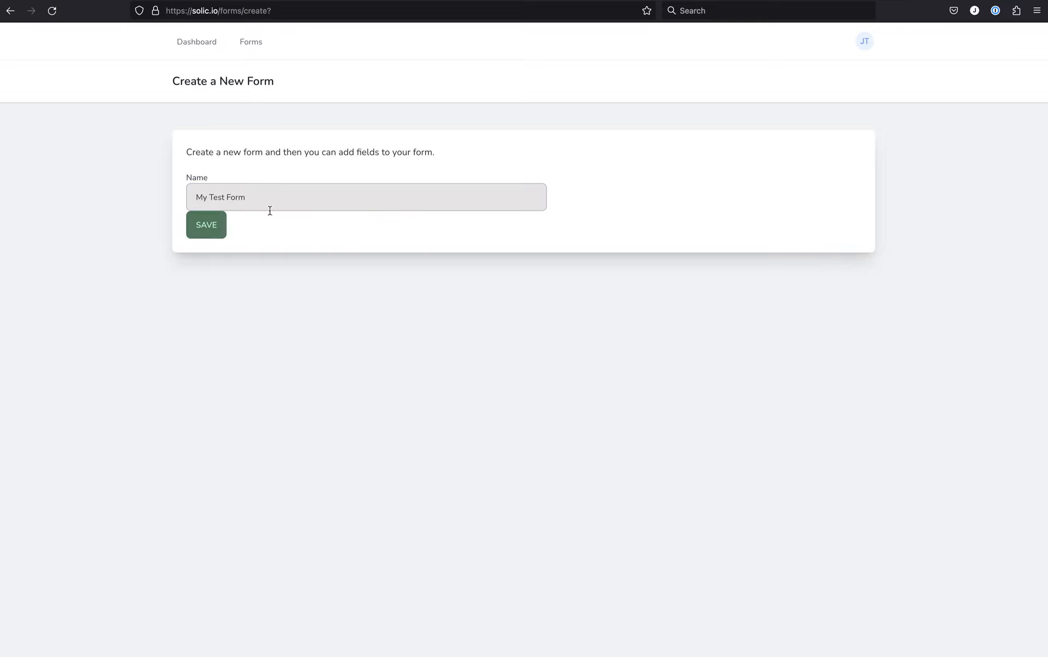
click(210, 232)
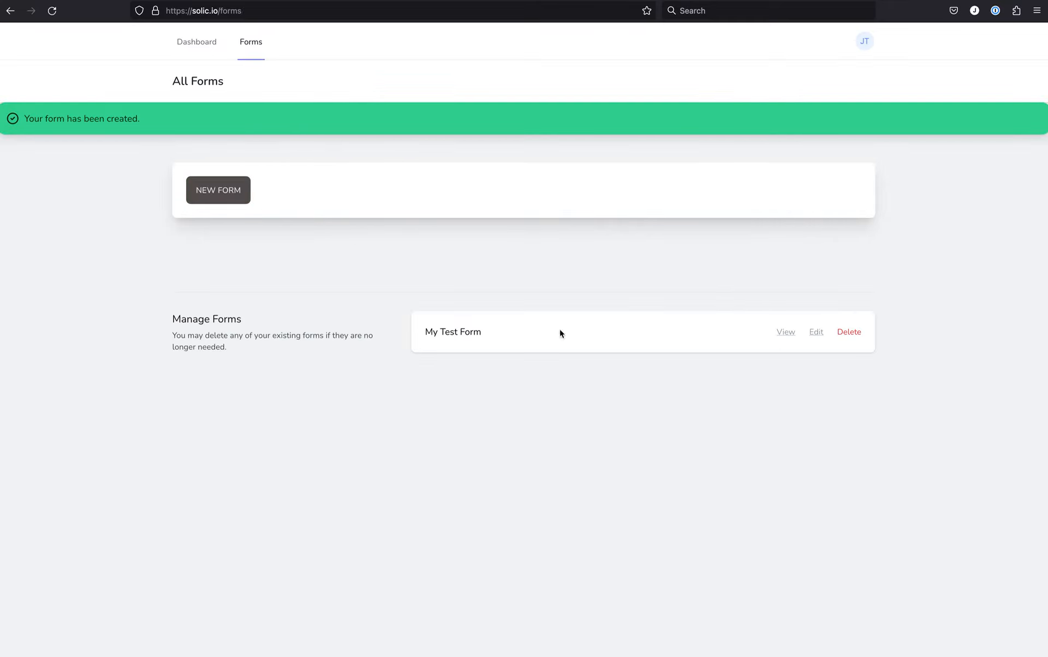
Open My Test Form for editing and add a field called "Name" with the Text type.
click(817, 336)
click(292, 235)
text(Name)
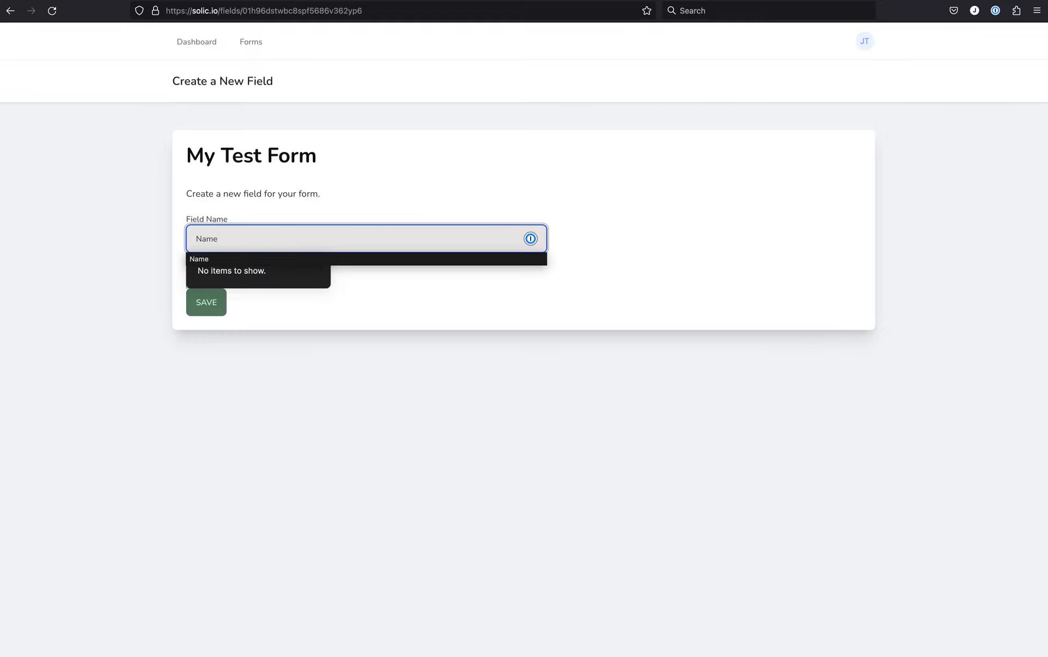
click(115, 248)
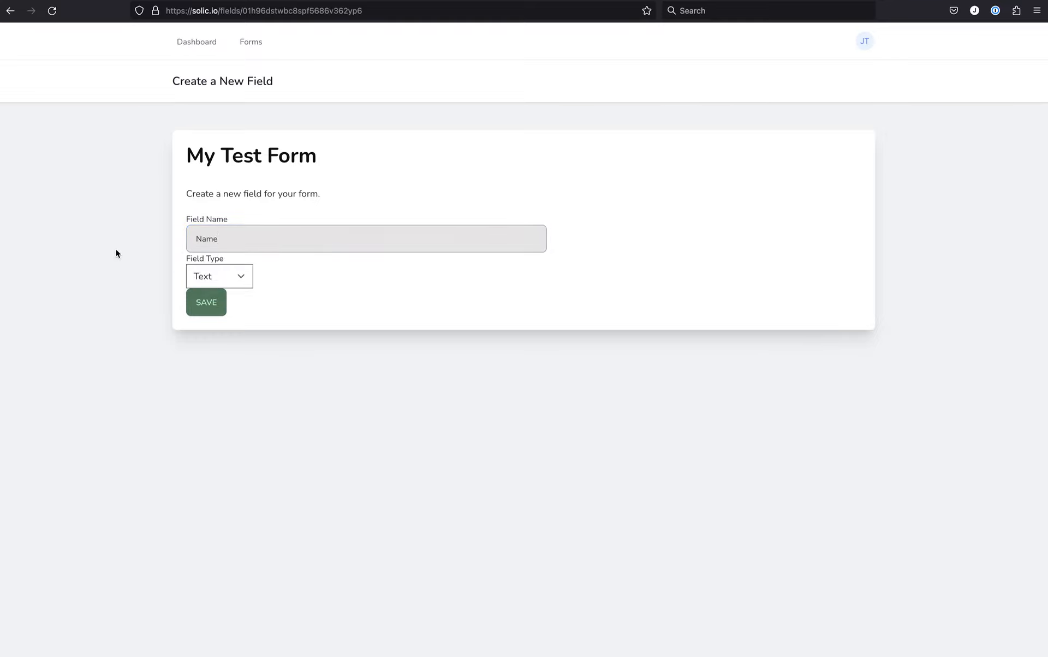
click(210, 303)
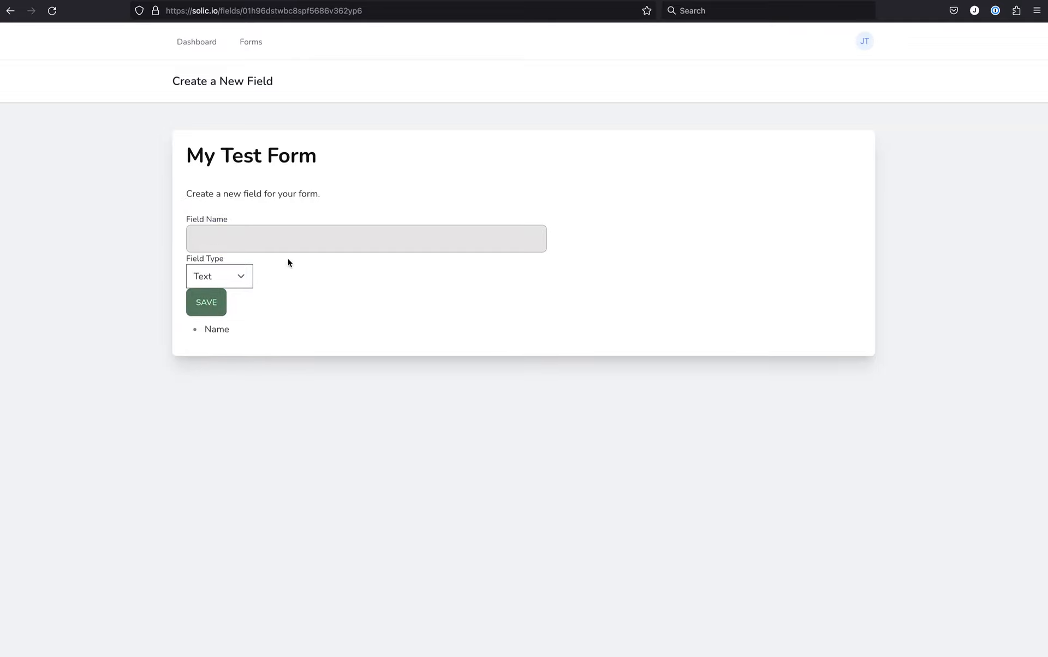
Add a second field called "Email Address" with the Email type to My Test Form.
click(265, 239)
text(Em,a)
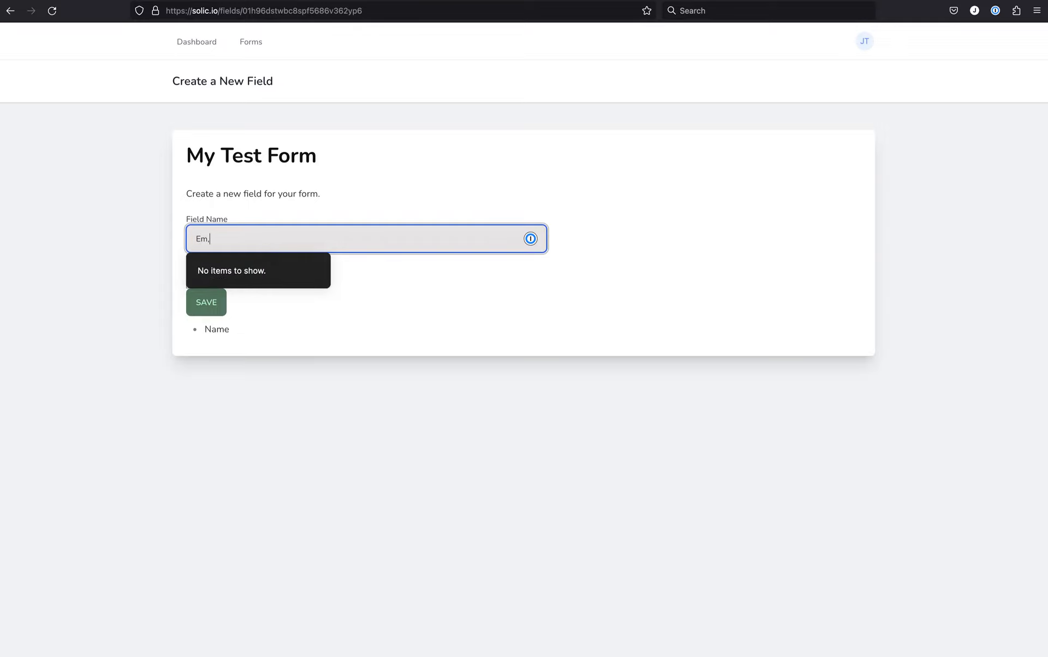
key(BackSpace)
key(BackSpace)
text(ail )
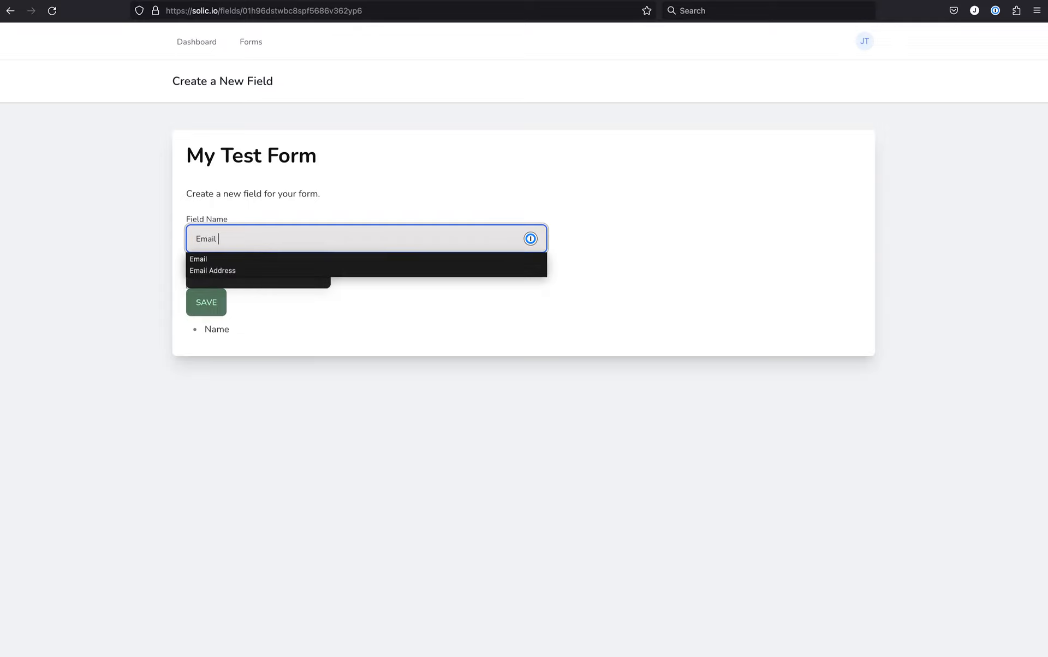
text(Address)
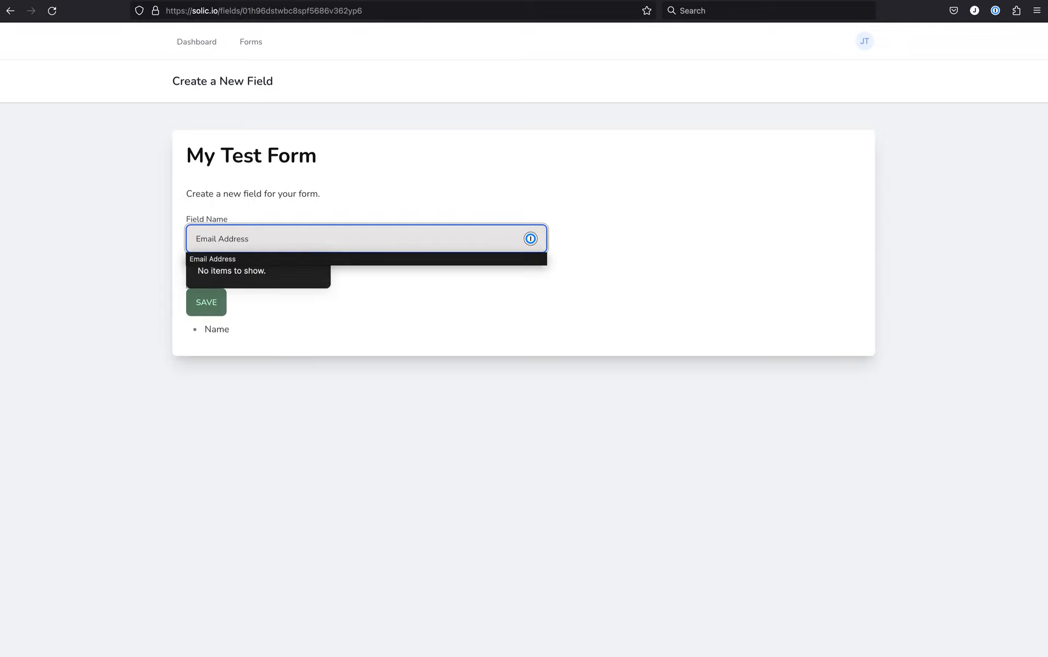
click(120, 251)
click(225, 275)
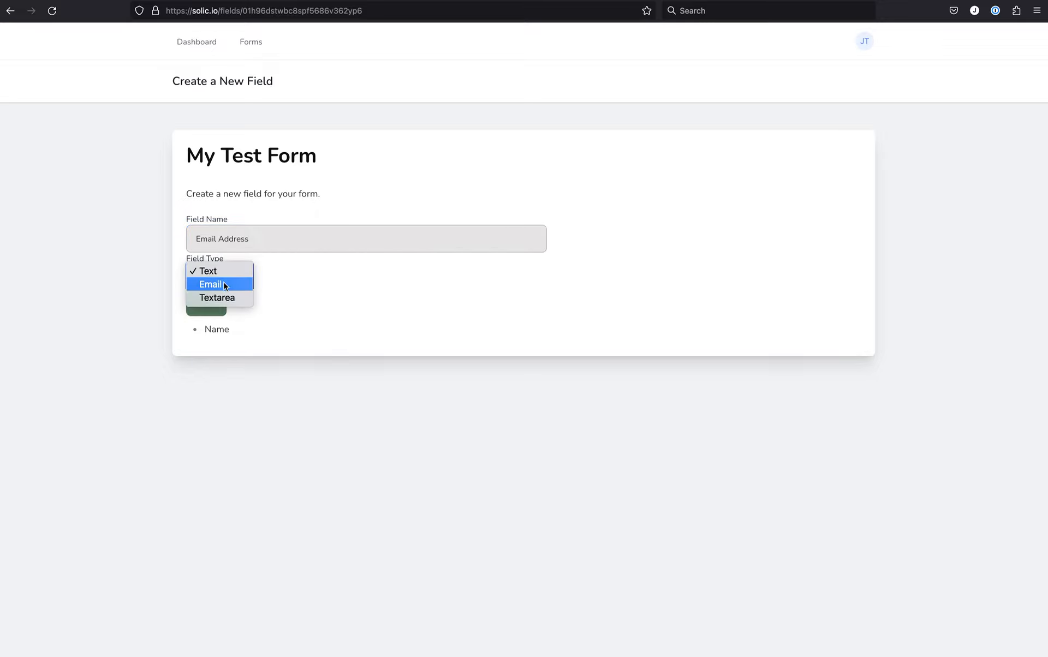
click(225, 285)
click(213, 306)
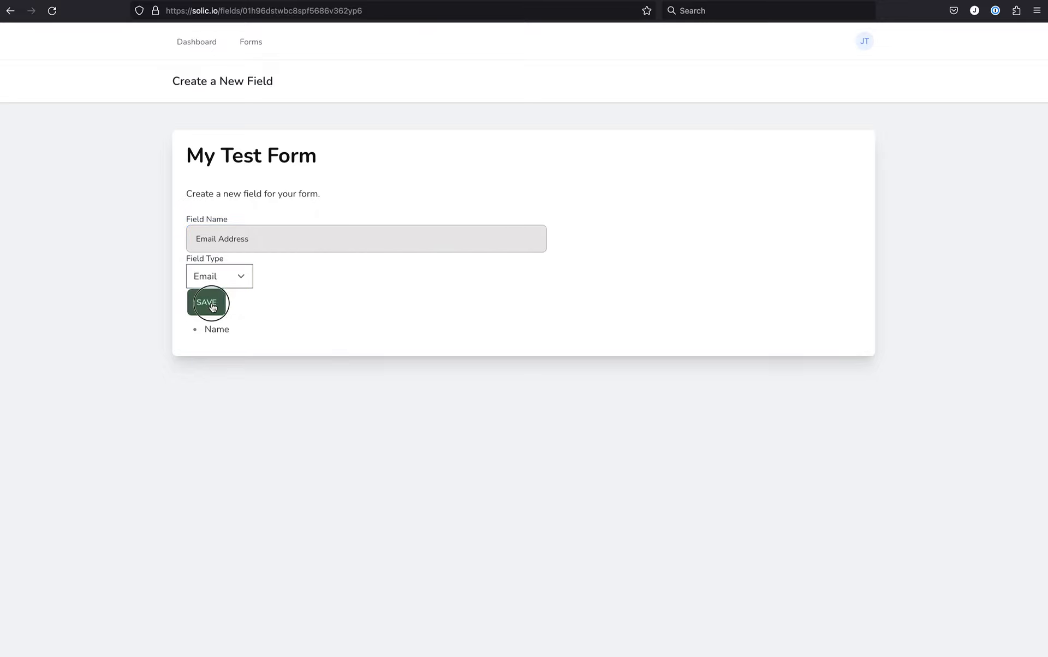
Add a third field called "Message" with the Textarea type to My Test Form.
click(269, 246)
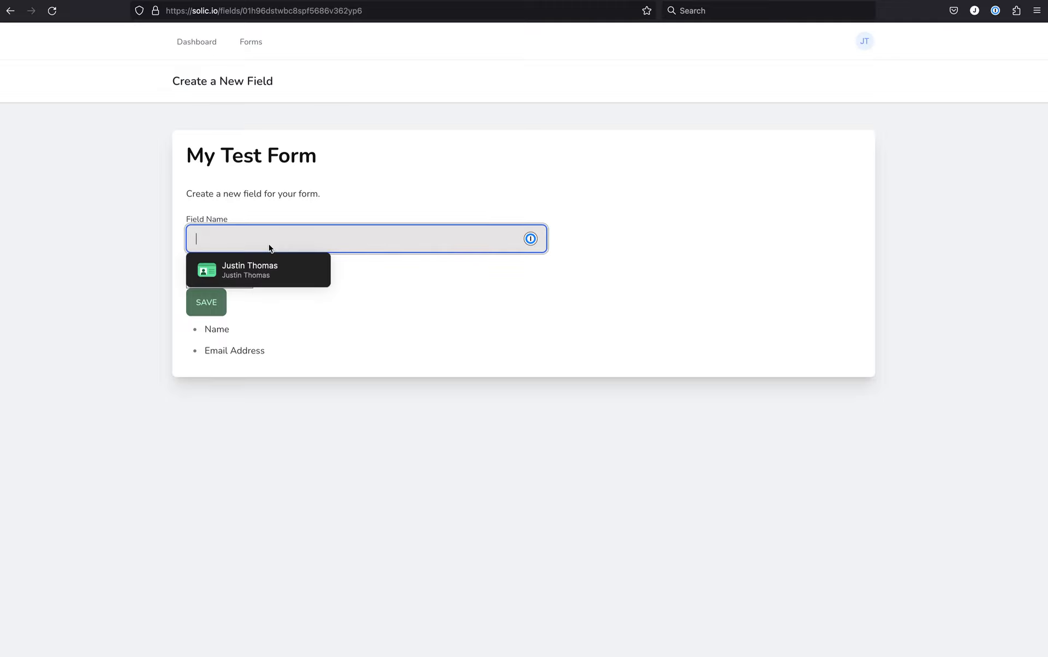
text(Message)
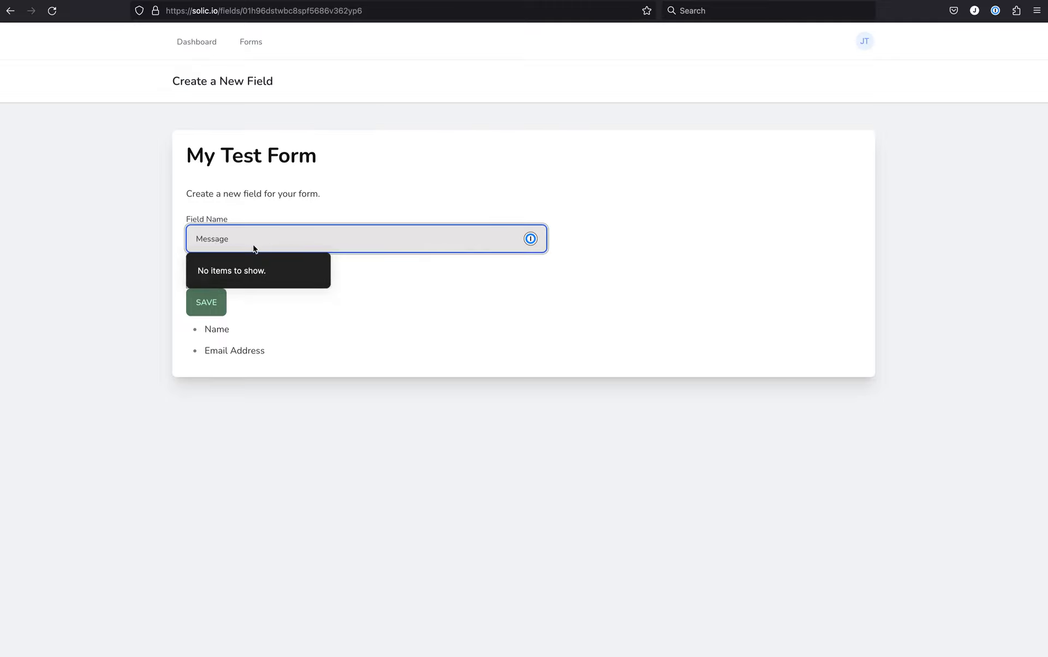
click(73, 248)
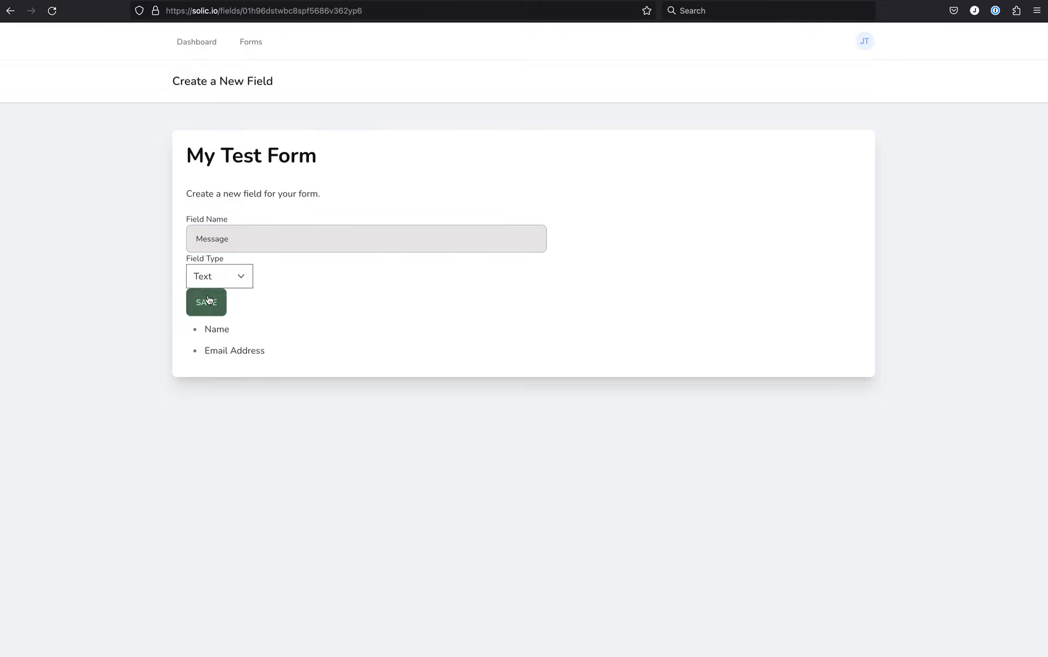
click(234, 279)
click(227, 299)
click(212, 310)
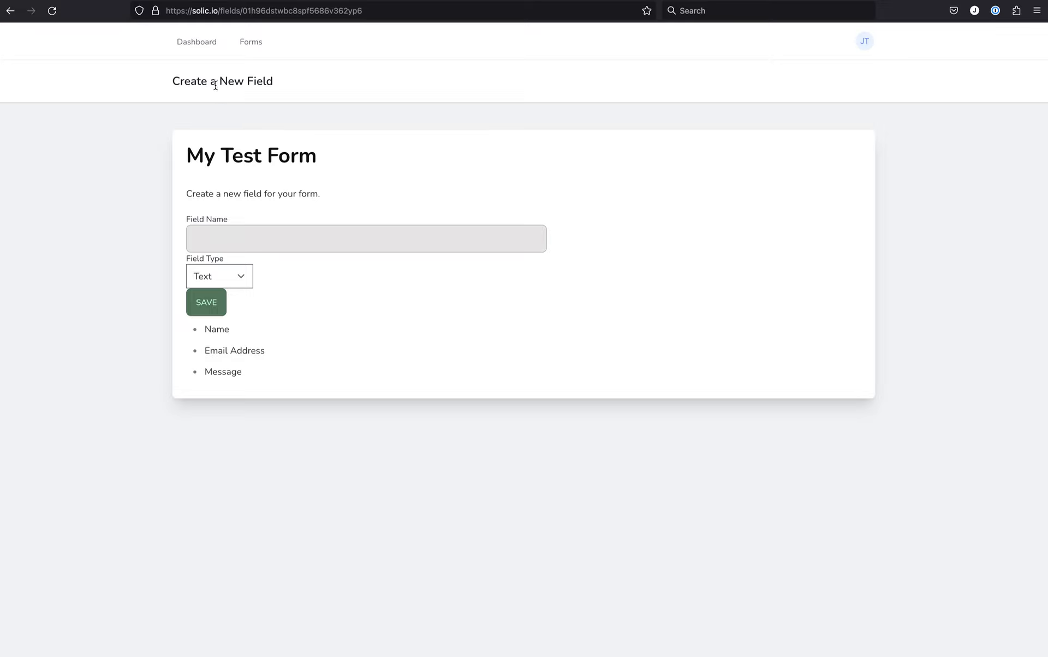
From the list of all forms, check My Test Form's edit page and its list of received emails.
click(251, 45)
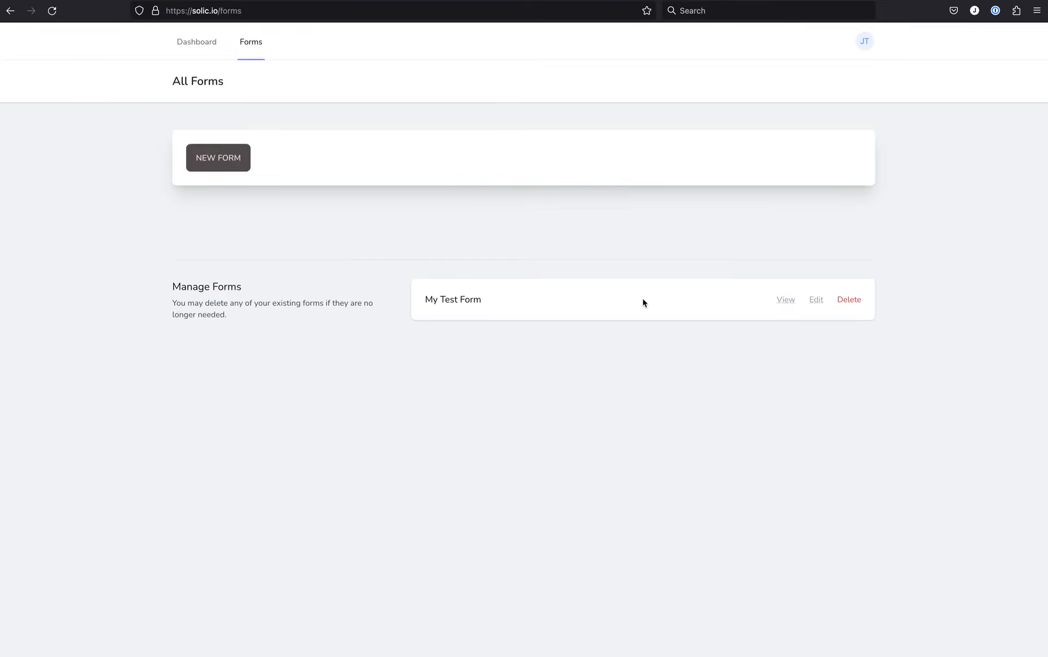
click(816, 302)
click(251, 44)
click(785, 305)
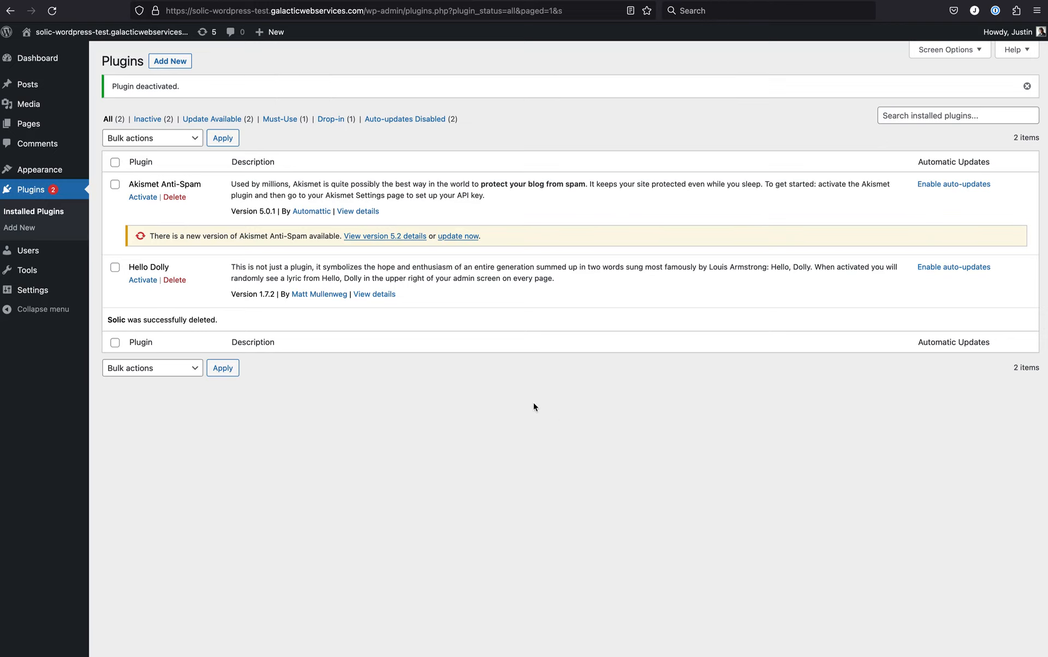
In the WordPress admin, install a new plugin from the desktop file solic.zip and activate it.
click(176, 62)
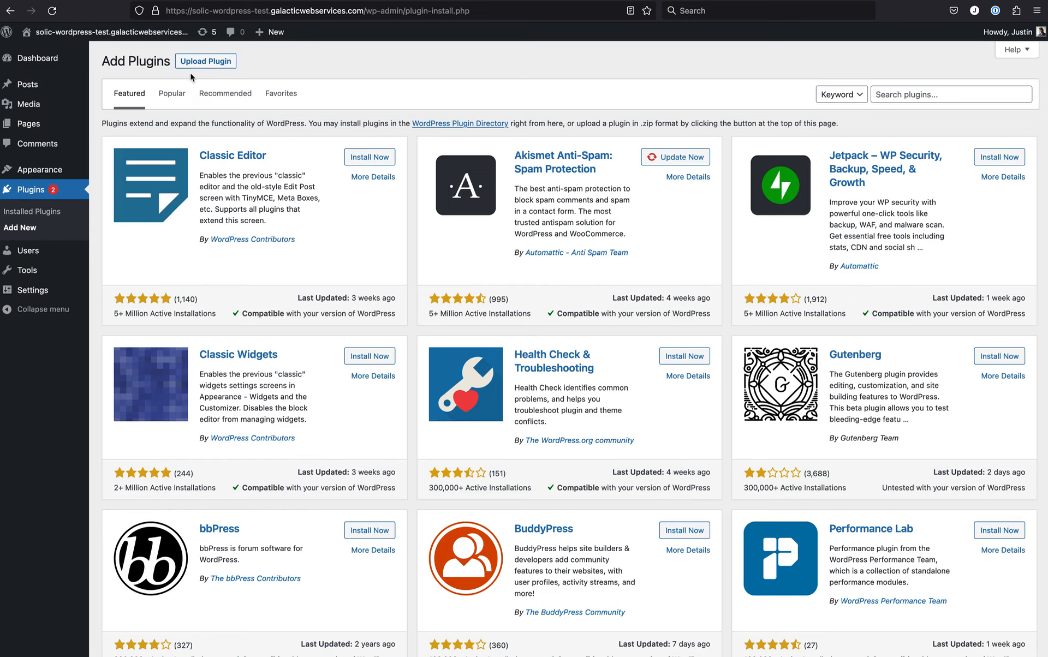
click(206, 63)
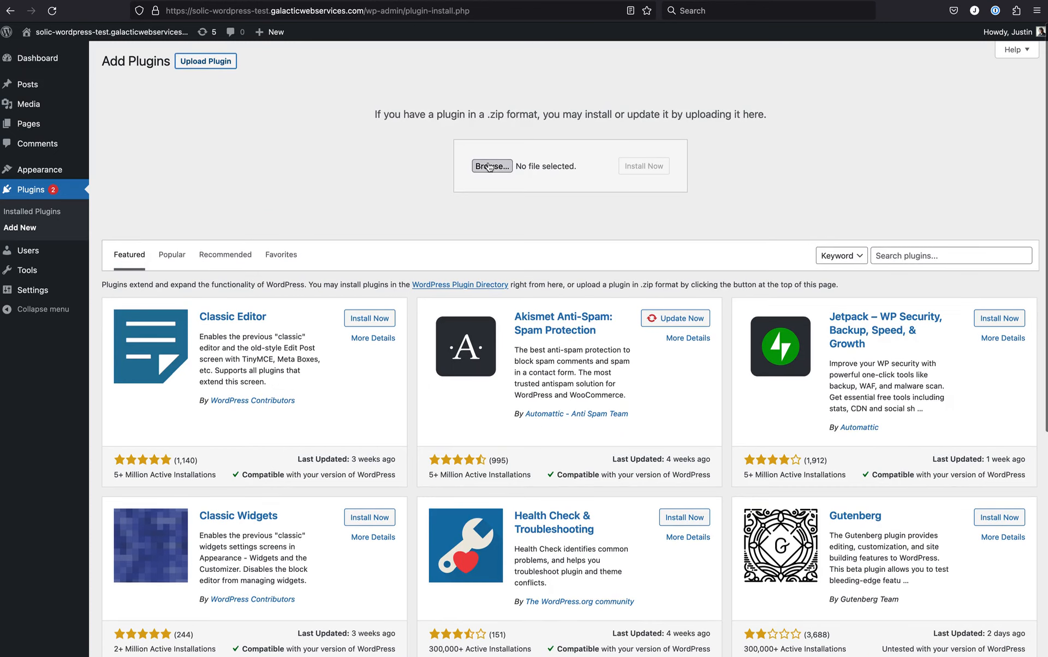
click(494, 167)
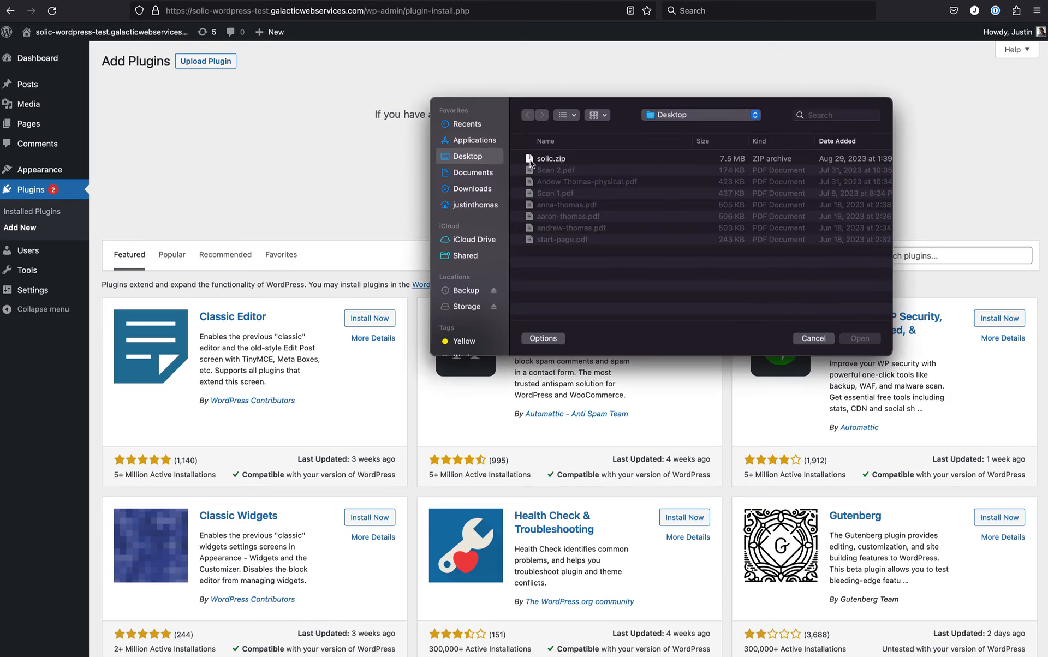
click(561, 158)
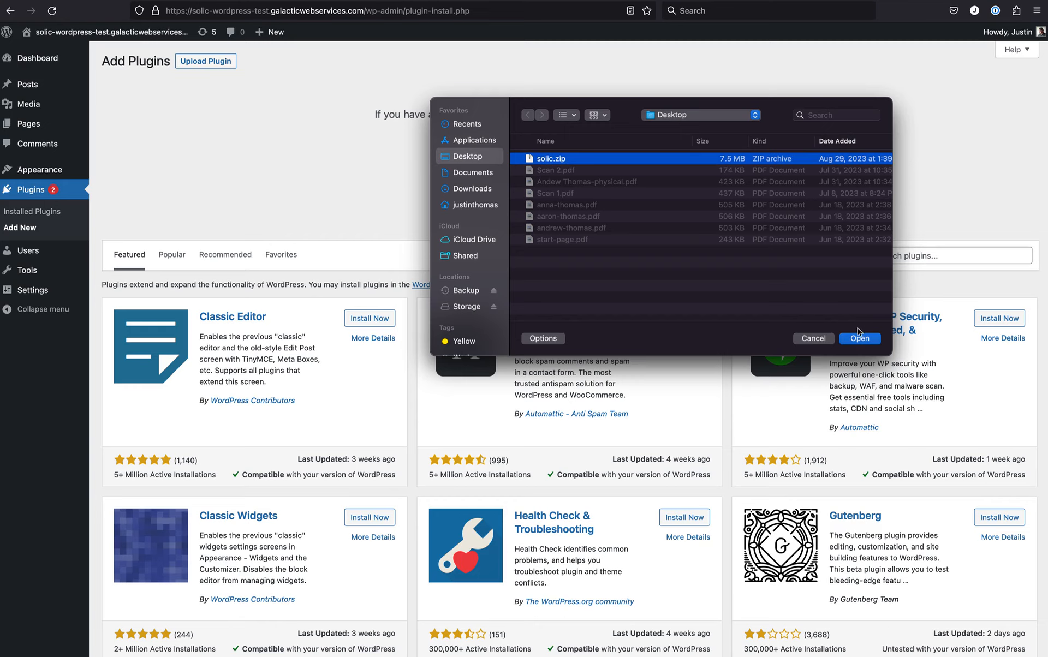
click(863, 339)
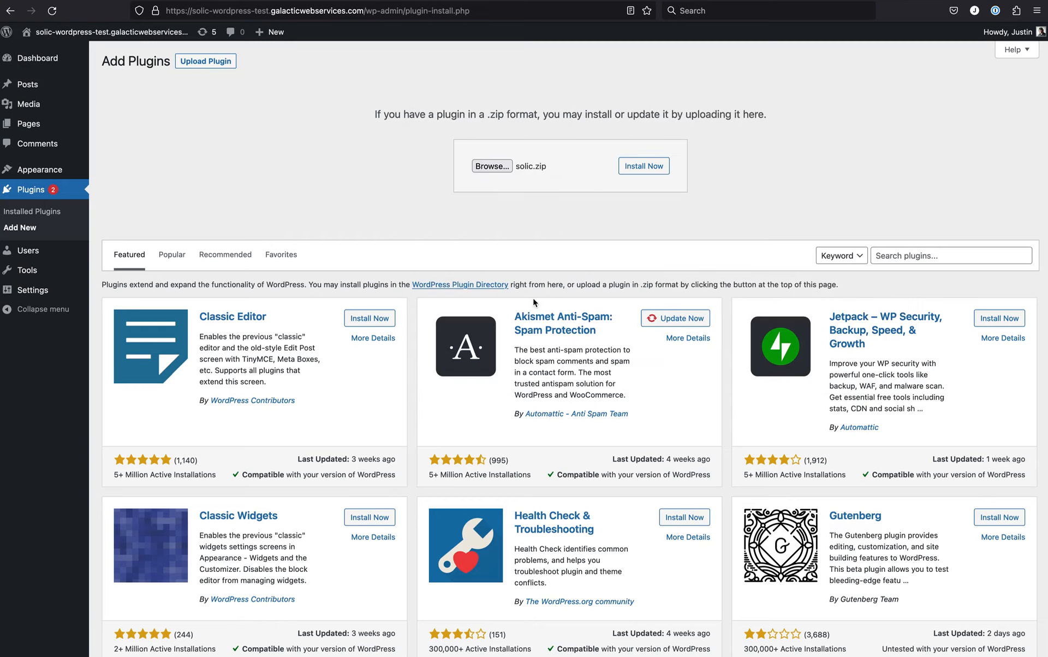
scroll(535, 302, down, 1)
scroll(536, 298, up, 1)
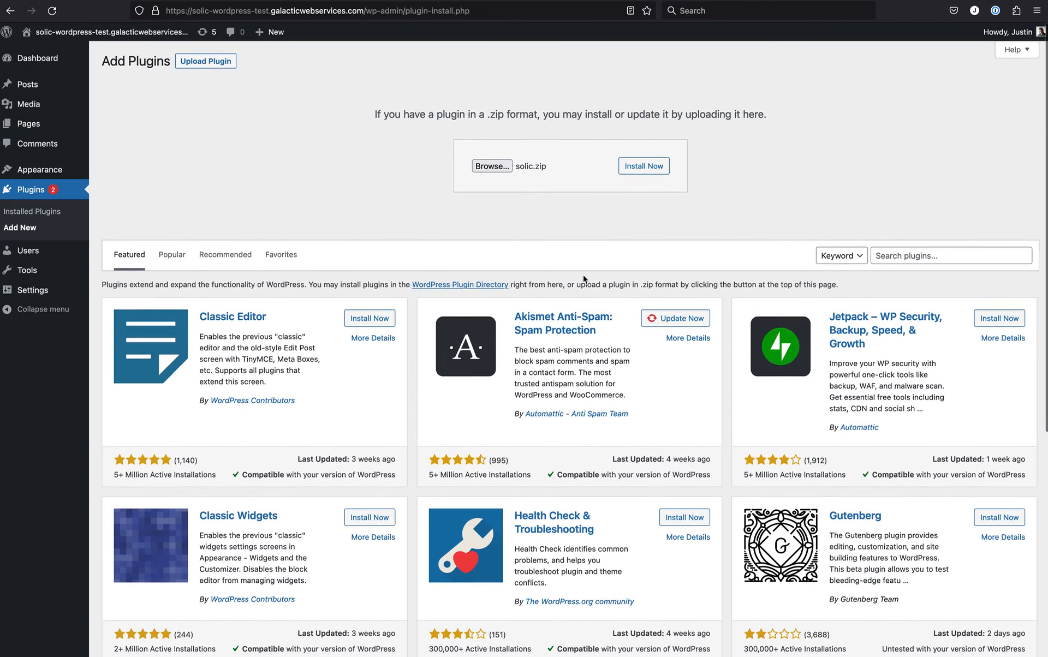
click(645, 171)
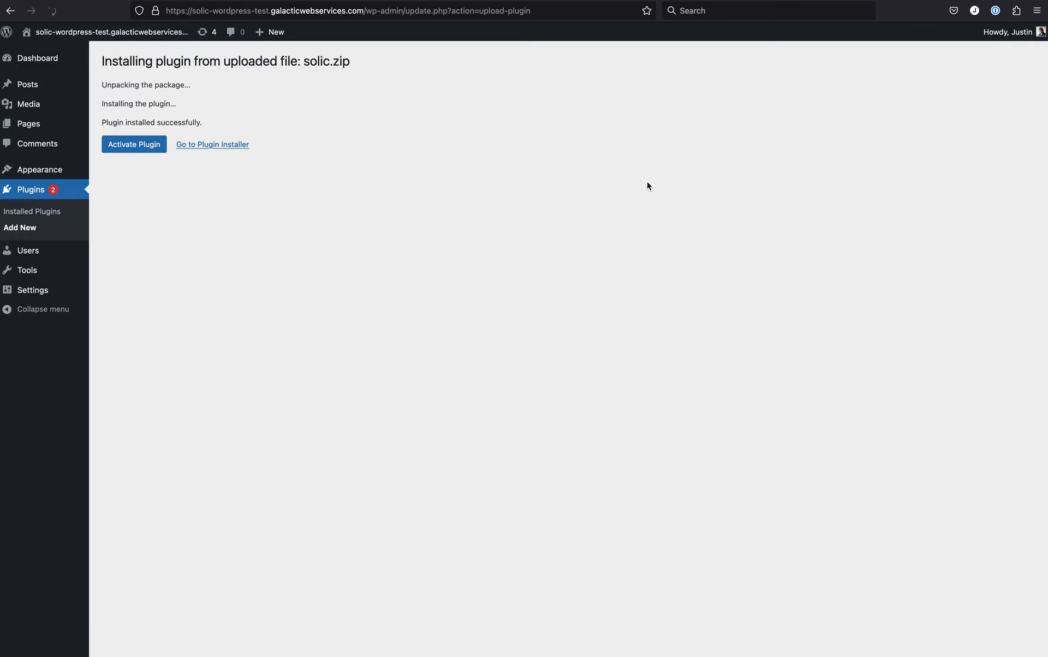
click(135, 148)
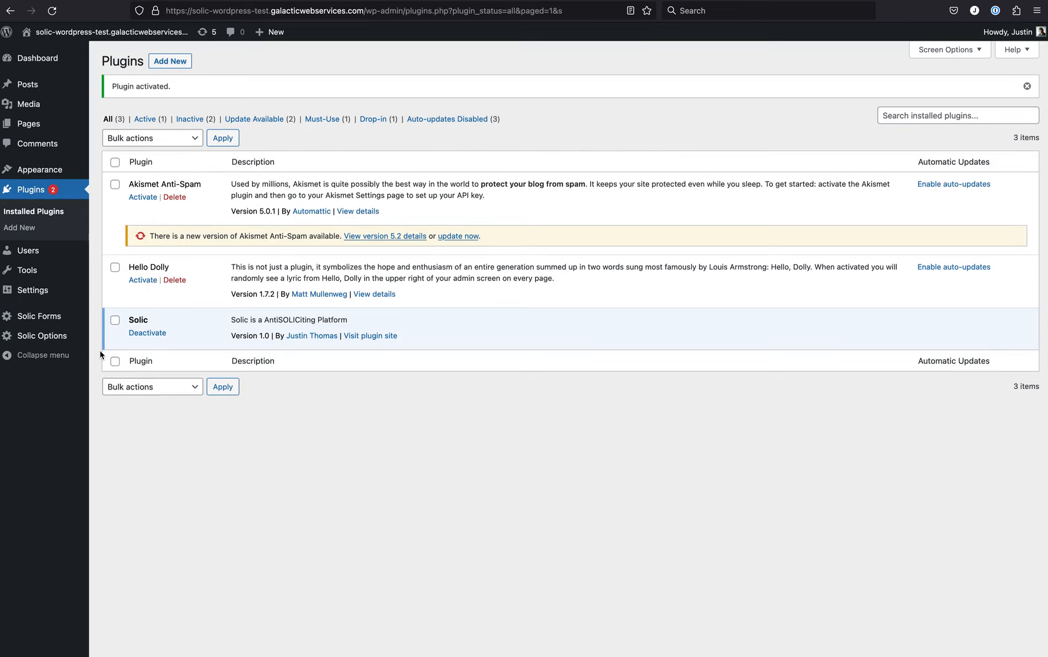
View the Solic Forms shortcode list and the Solic Options page with its API key and email address settings.
click(47, 321)
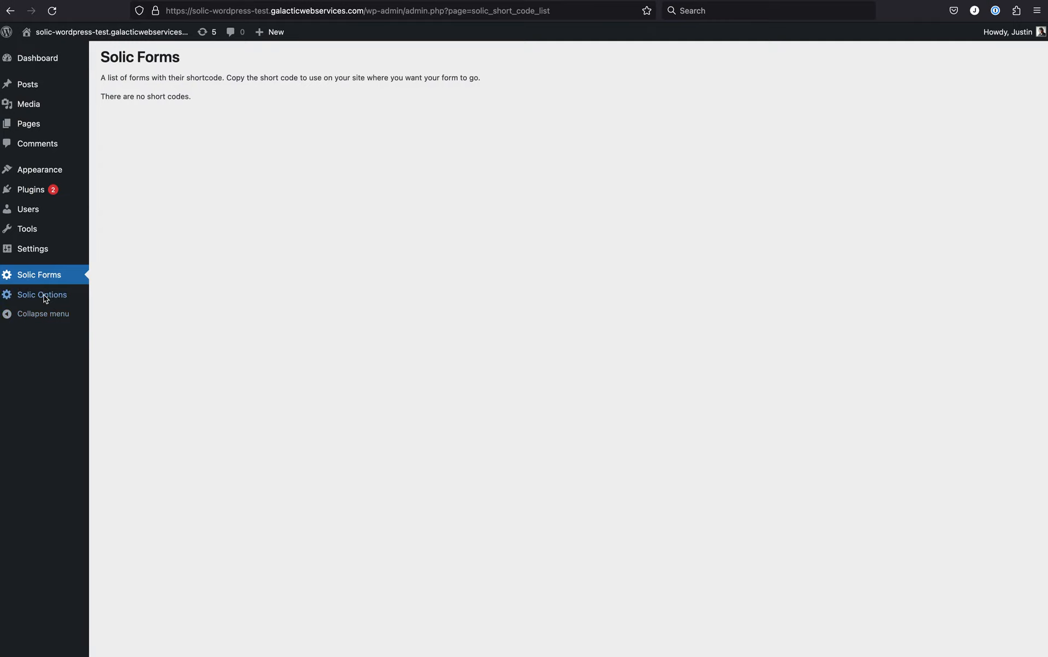
click(43, 295)
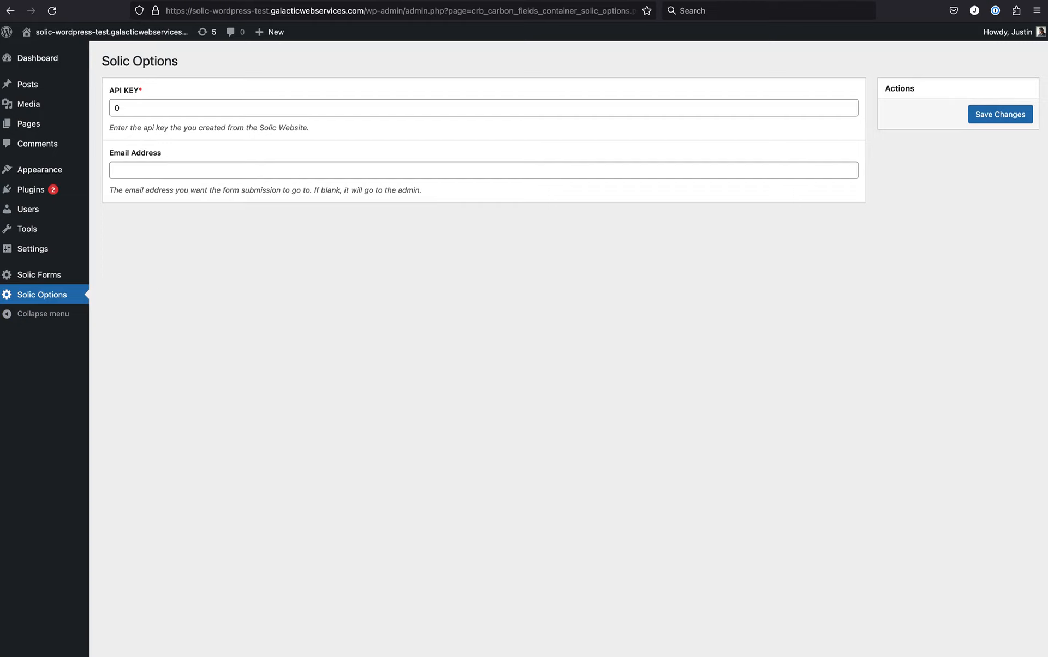
On the Solic website, create an API token named "My Test Key" with create, read and update permissions.
click(789, 1)
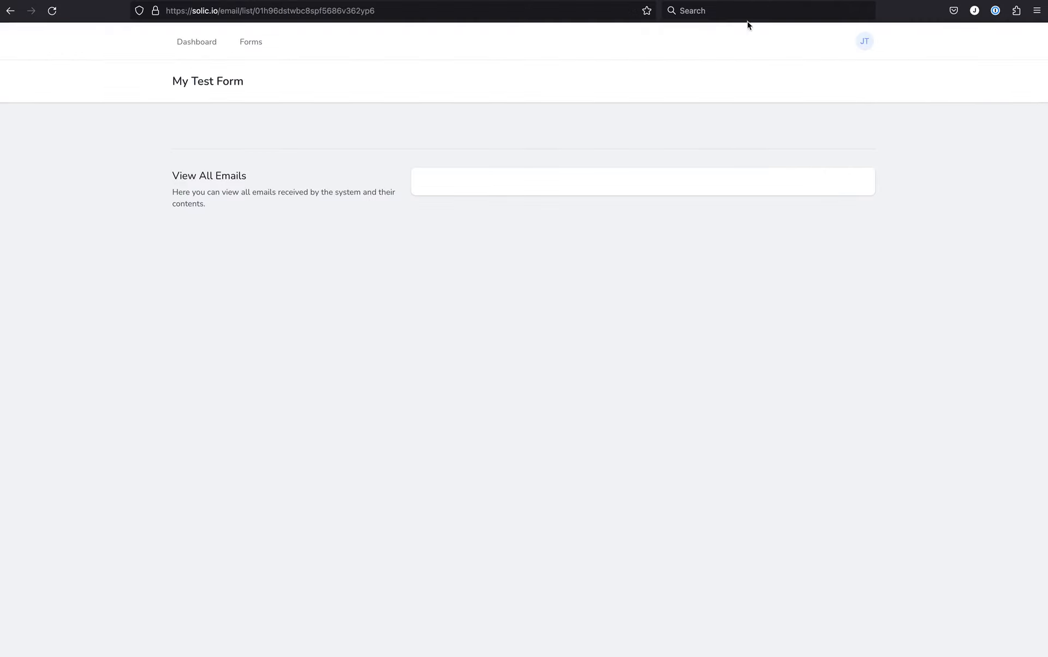
click(866, 48)
click(803, 109)
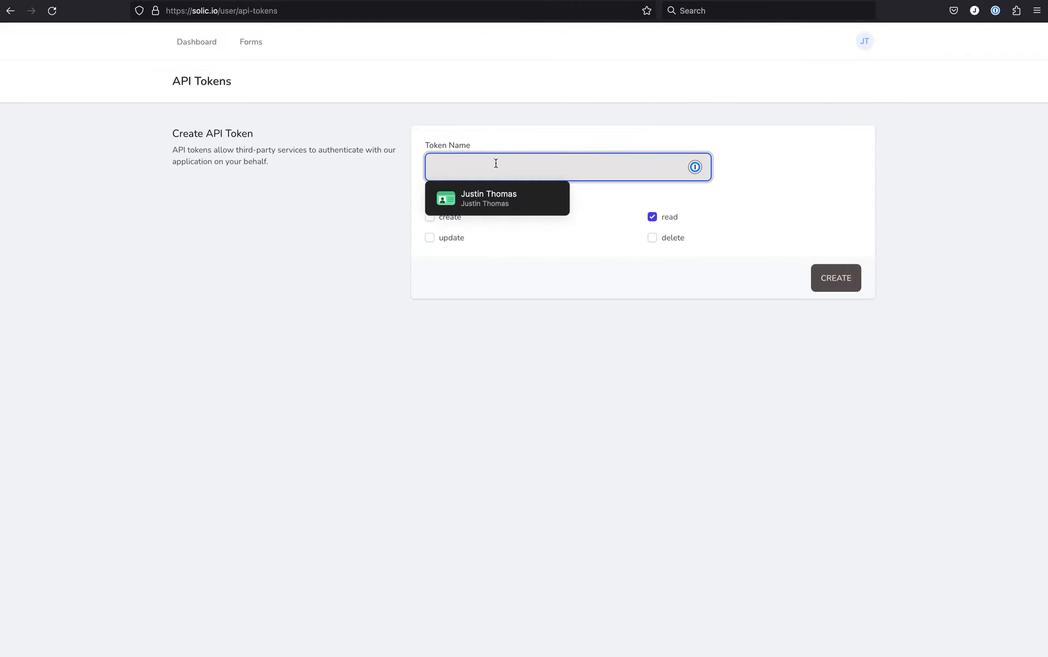
text(My Test)
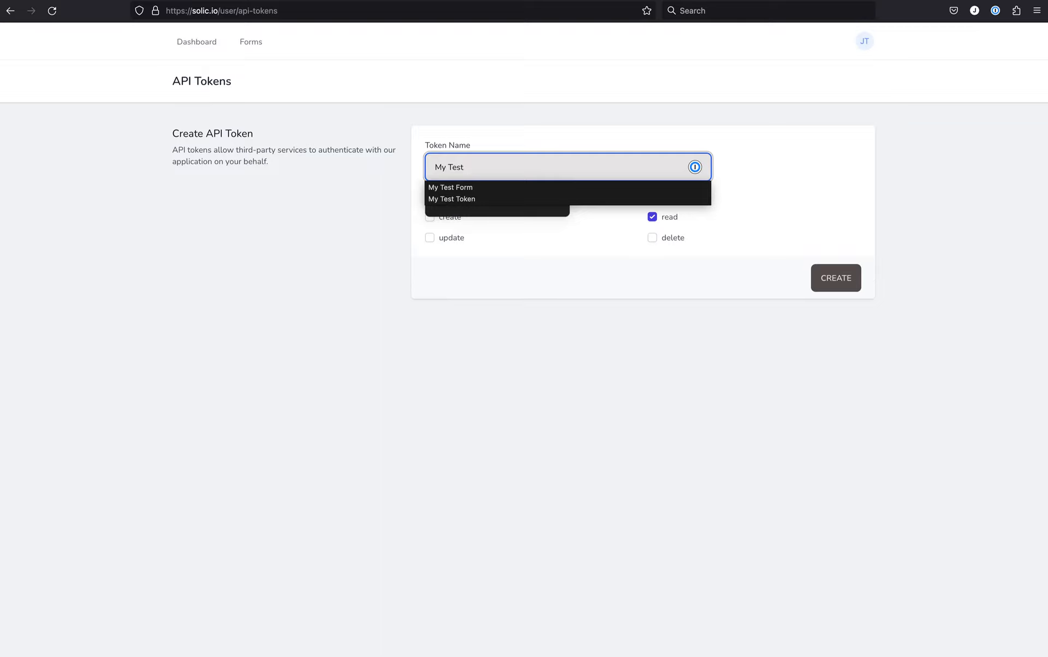
text( Key)
click(602, 123)
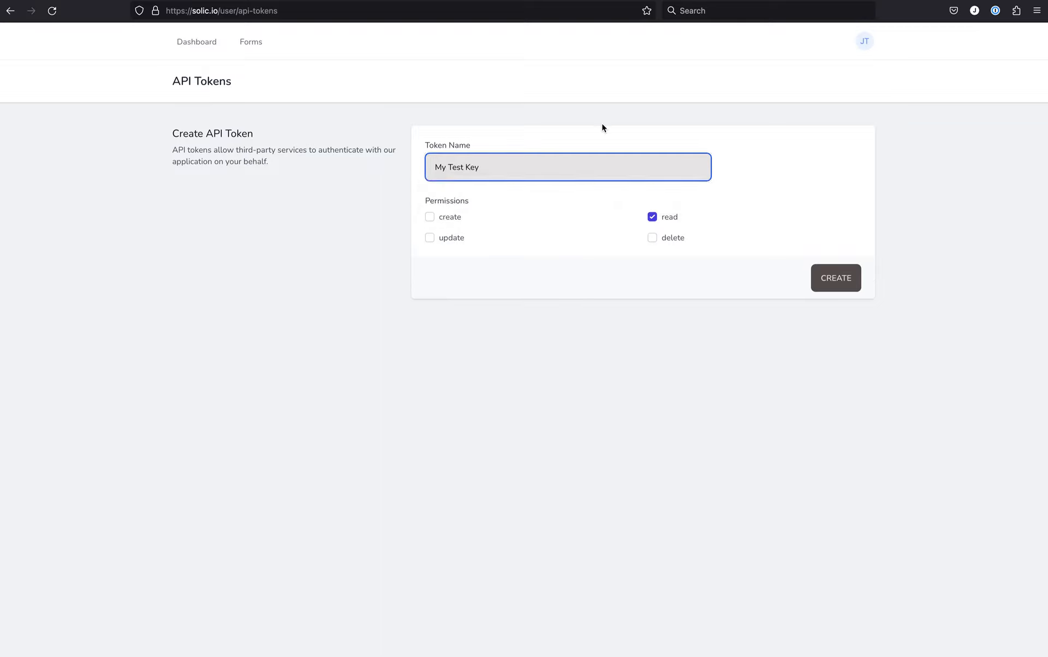
click(430, 239)
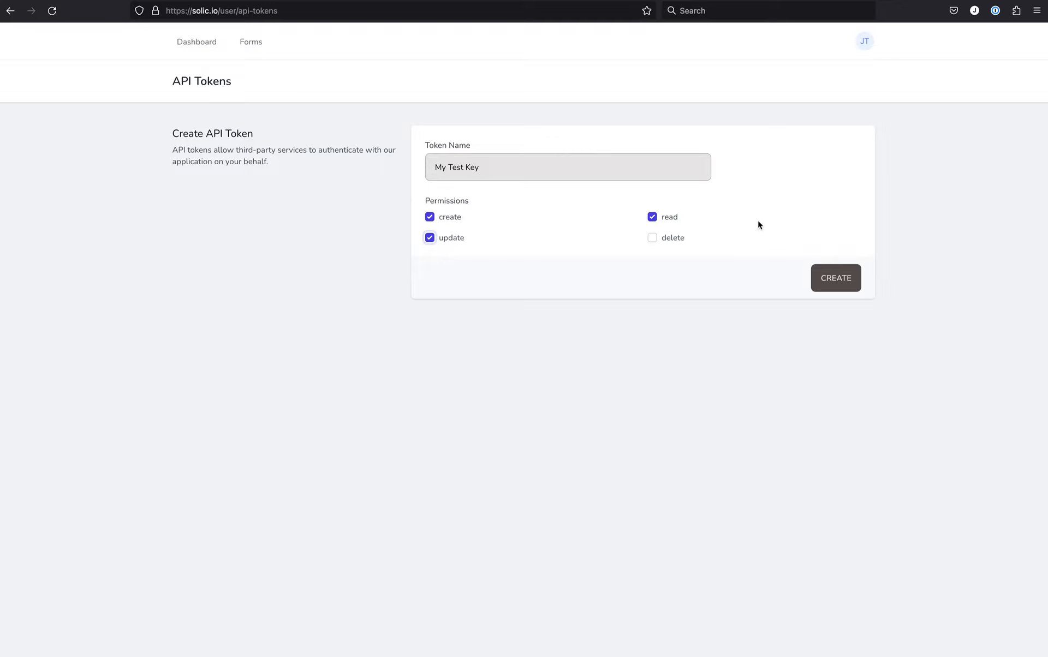
click(837, 275)
click(839, 277)
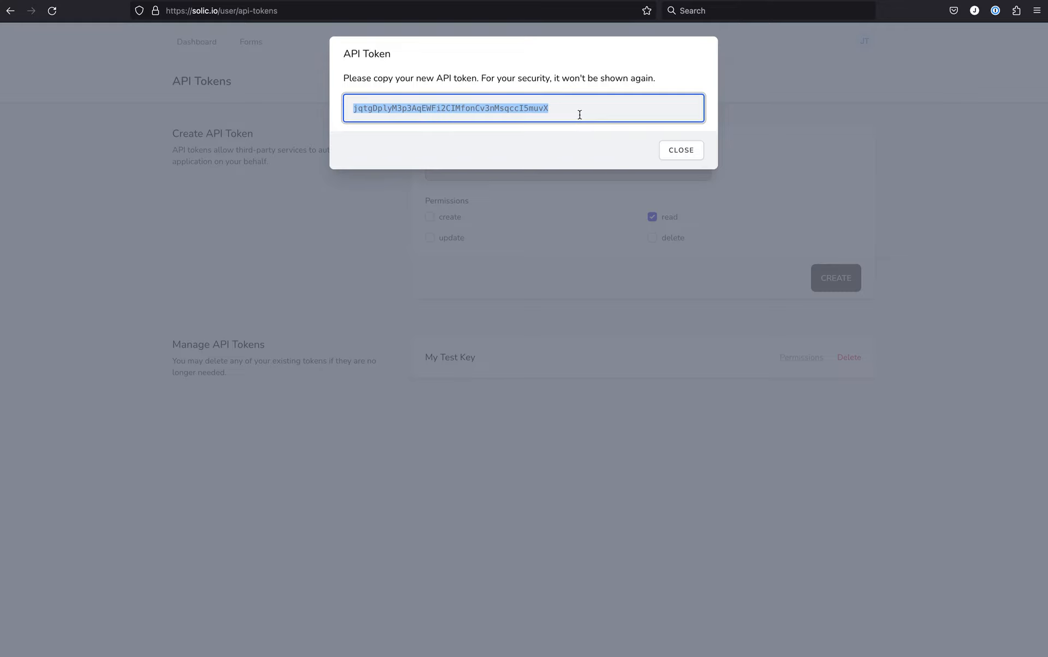
Switch to the WordPress admin, replace the API key in Solic Options with the newly created token and save the changes.
key(ctrl+Tab)
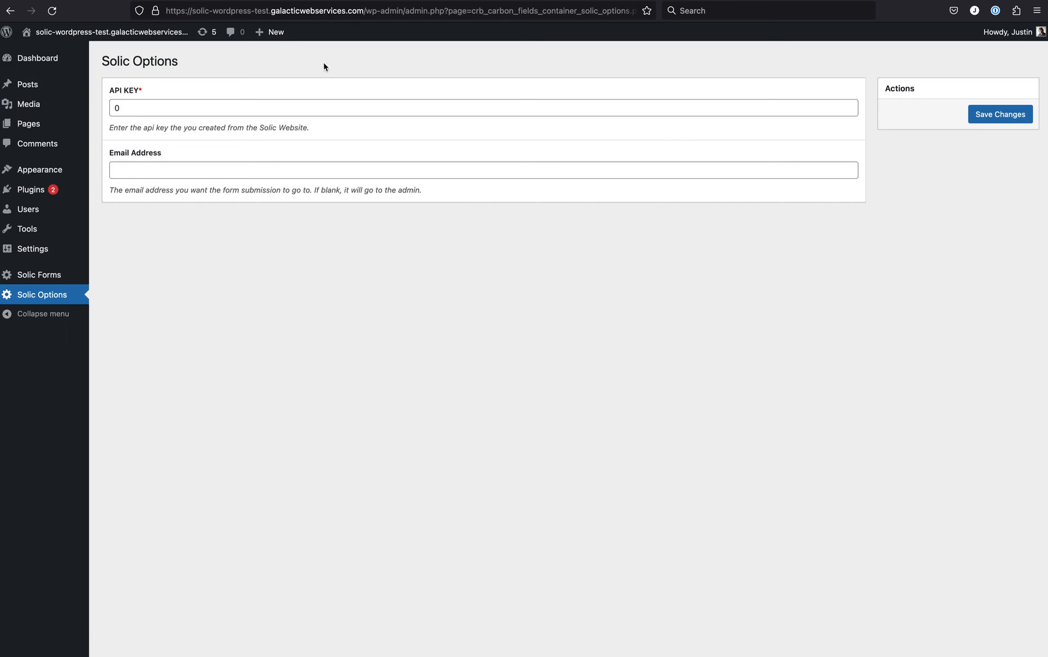
drag(126, 108, 96, 108)
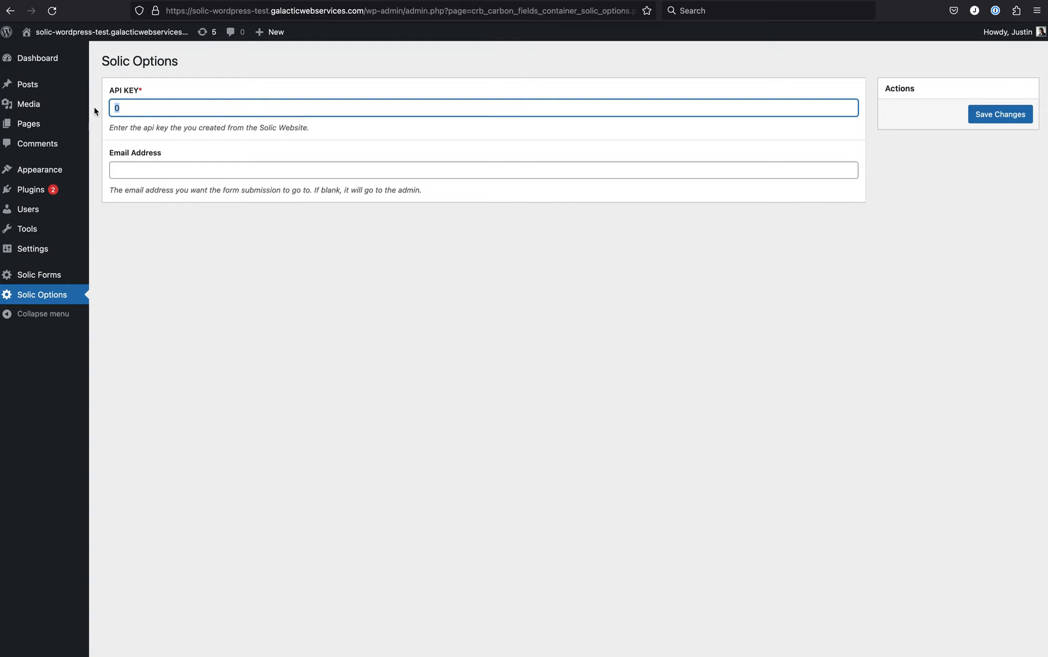
key(super+v)
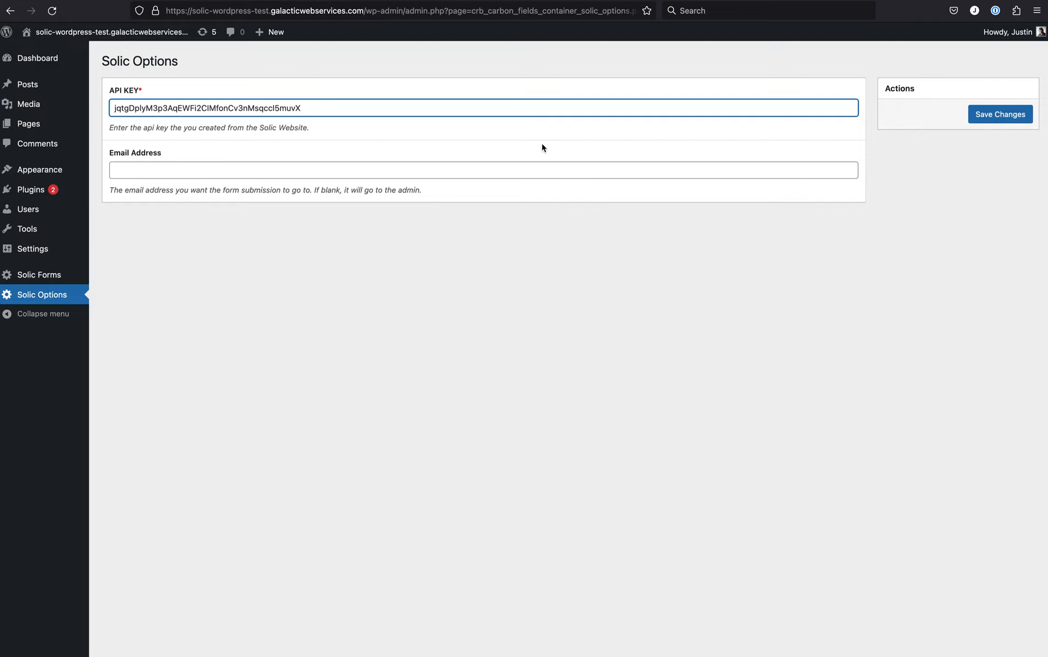
click(994, 116)
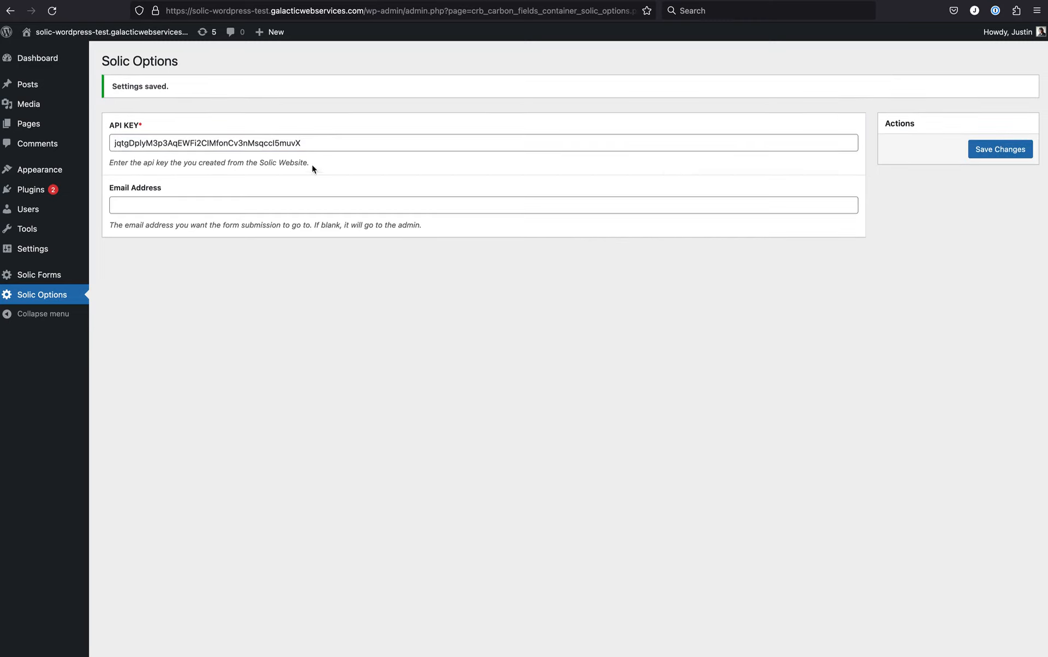
Copy the complete shortcode of My Test Form, including its brackets, from the Solic Forms list.
click(49, 277)
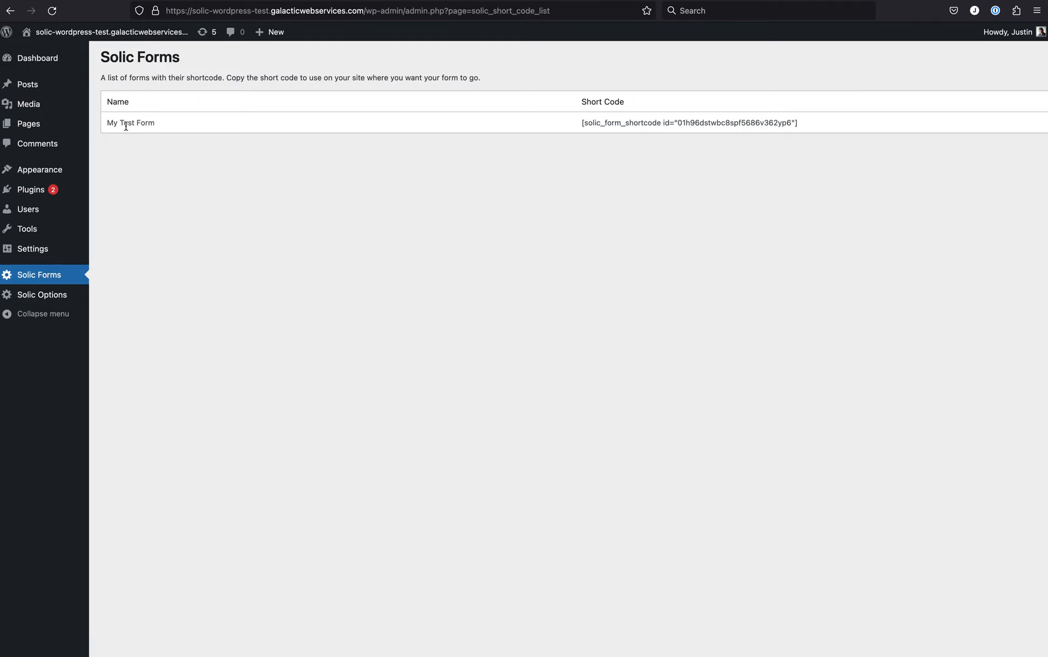
drag(111, 124, 171, 125)
drag(583, 123, 692, 123)
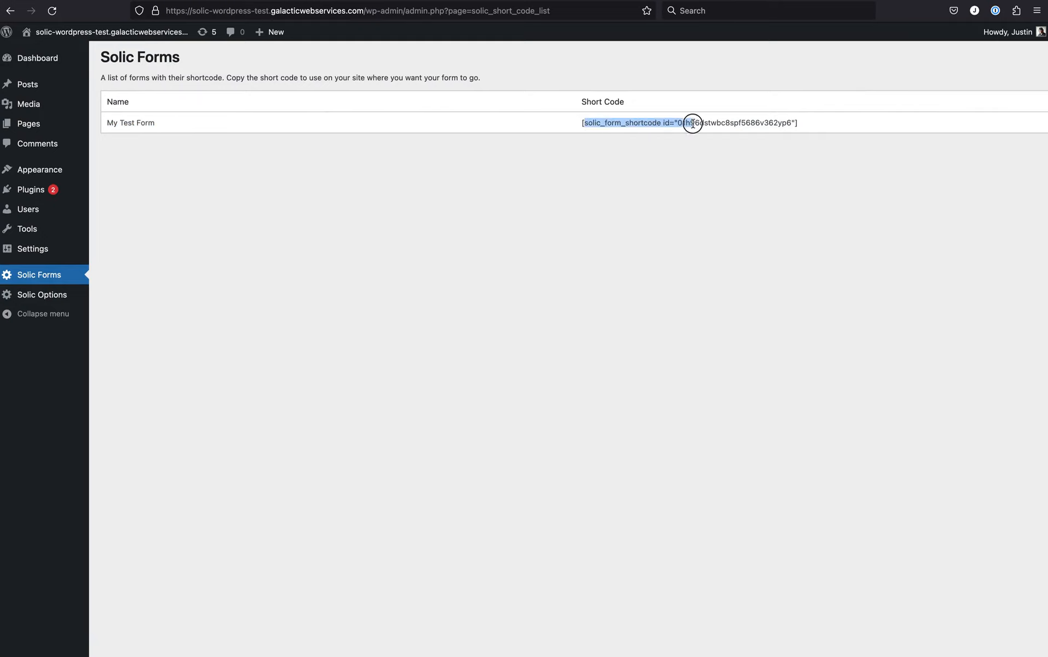
click(797, 124)
drag(798, 125, 573, 124)
key(super+c)
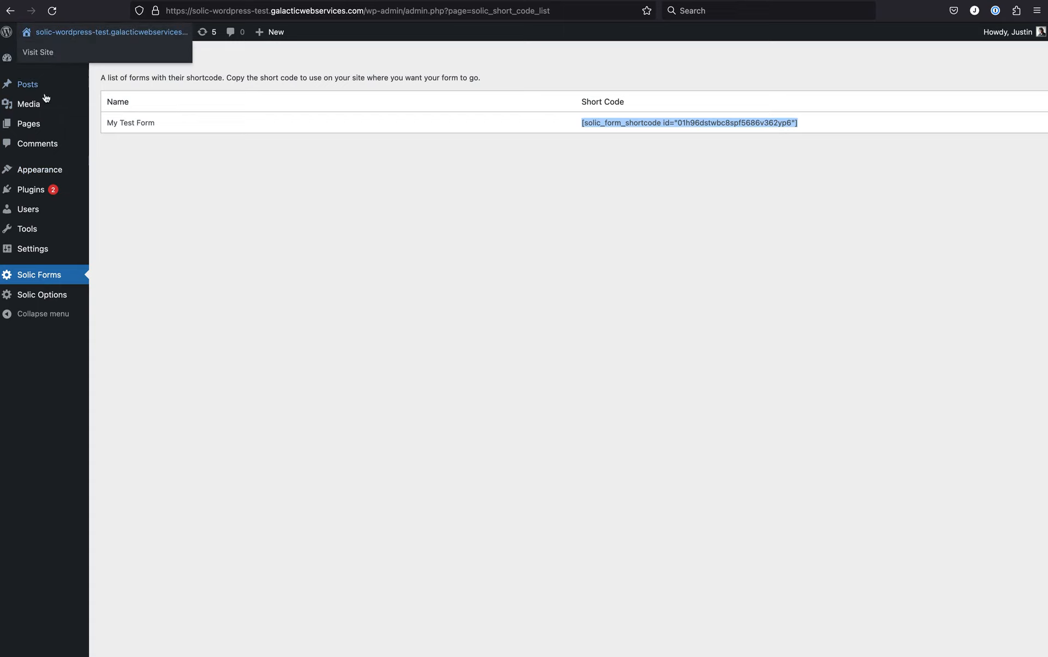
Open Sample Page for editing and add a Shortcode block below its last paragraph.
mouse_move(31, 128)
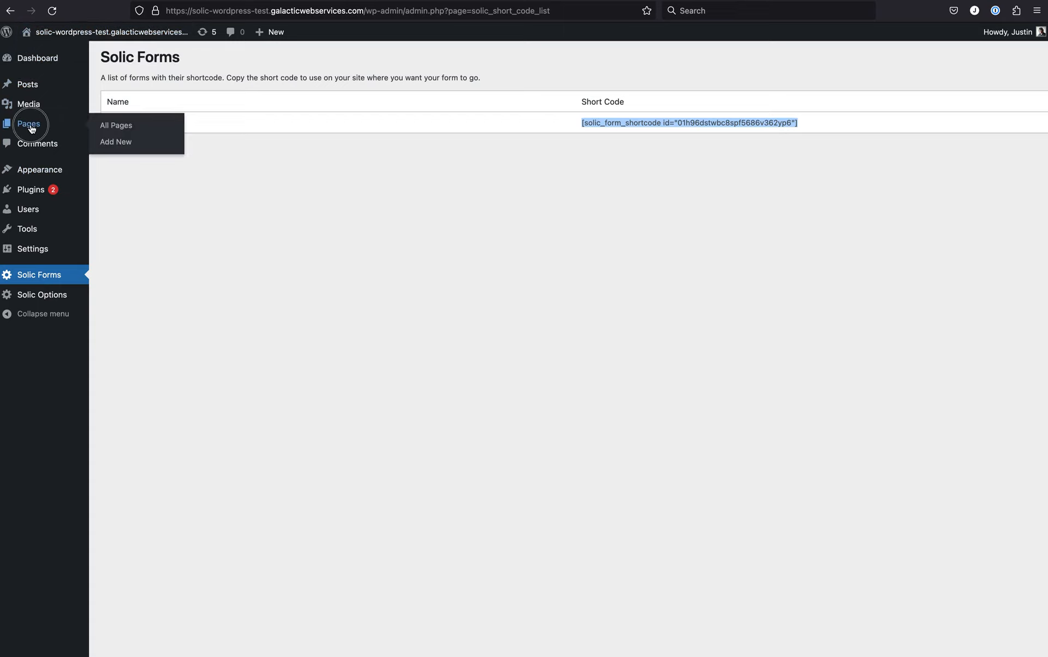
click(31, 127)
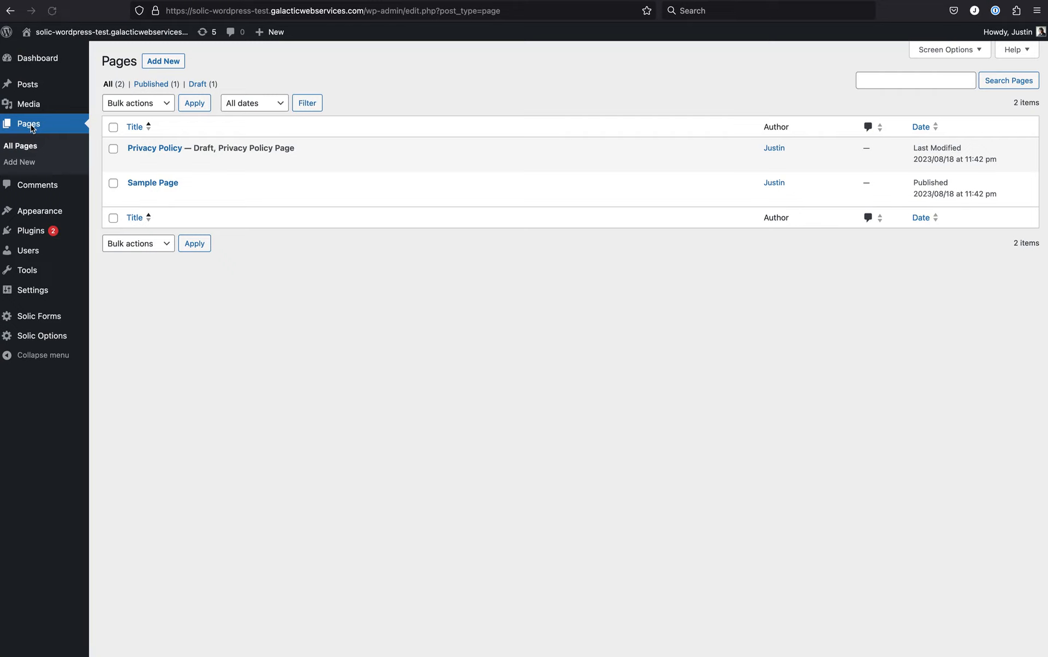
mouse_move(194, 191)
click(160, 185)
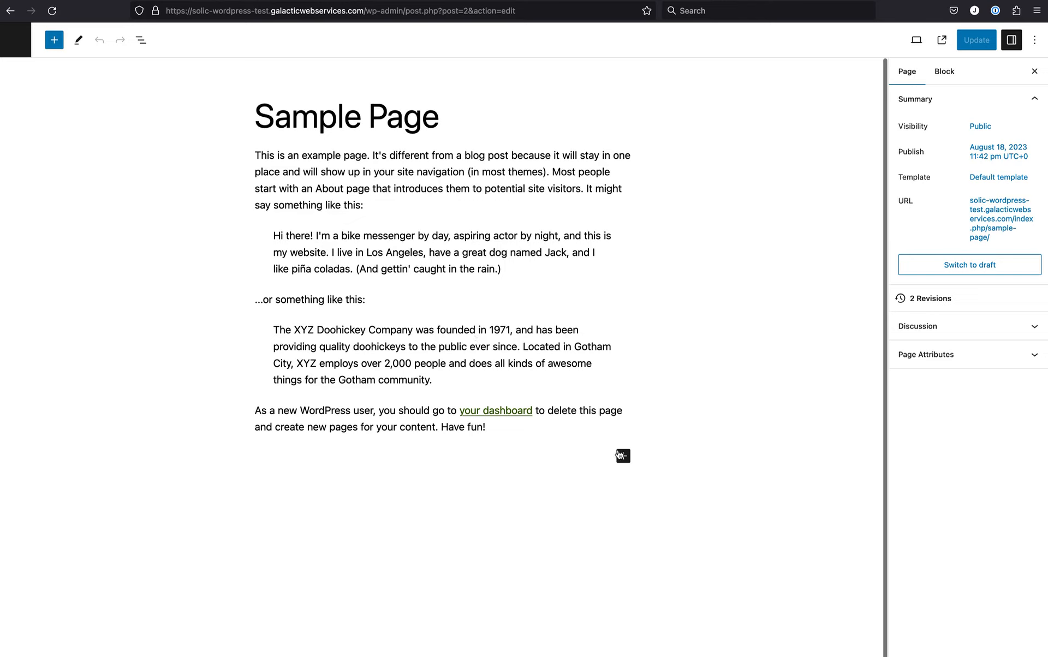
click(622, 456)
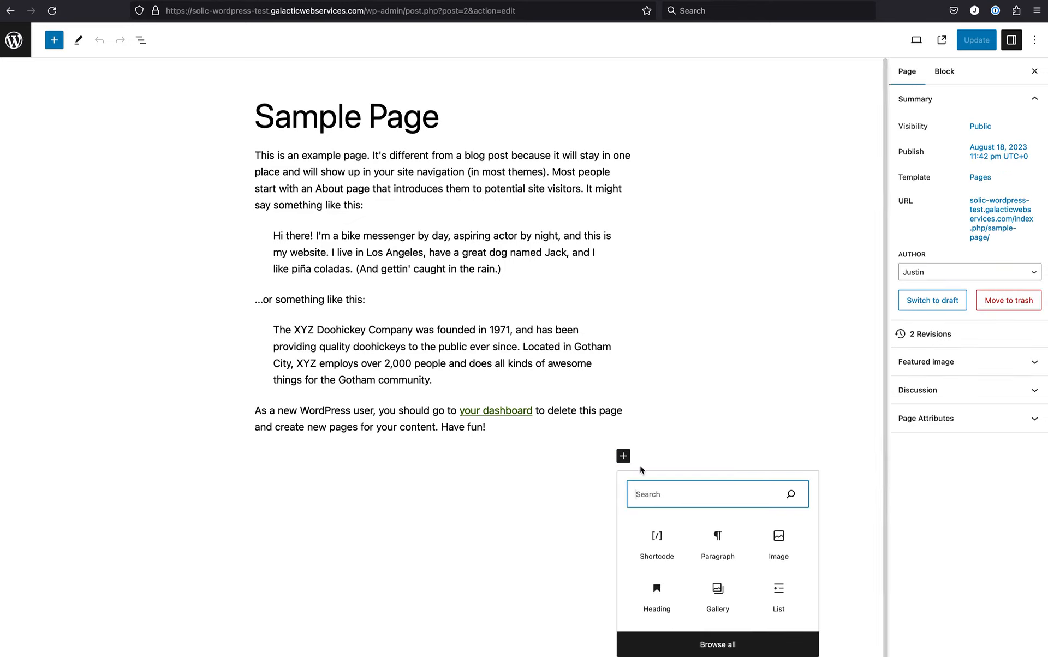
click(662, 546)
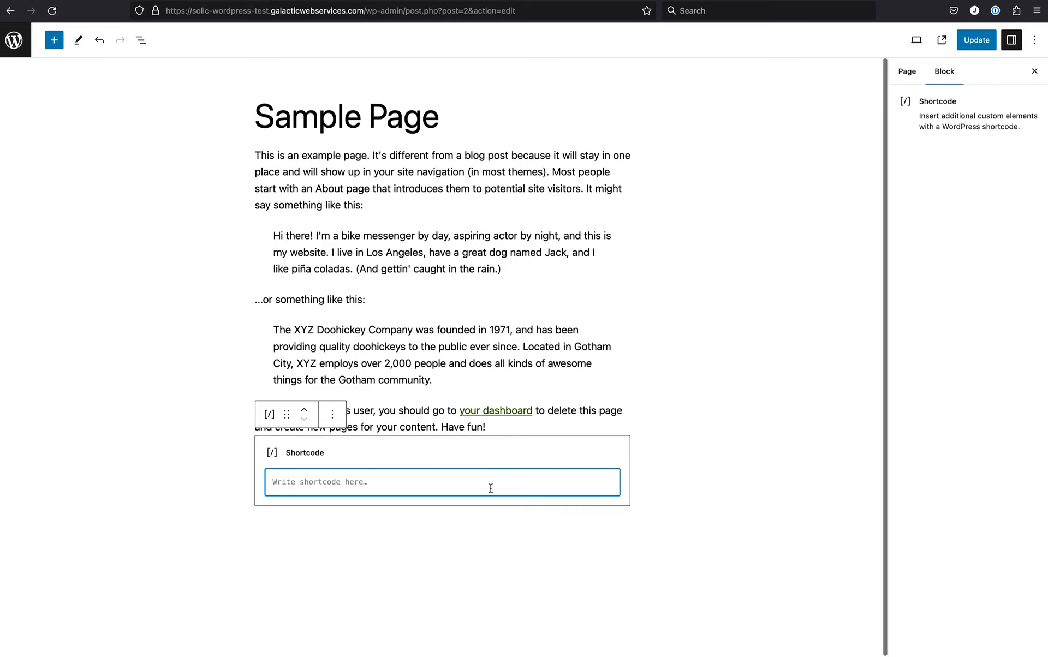
Paste the form's shortcode into the Shortcode block, remove the leading whitespace and update the page.
key(super+v)
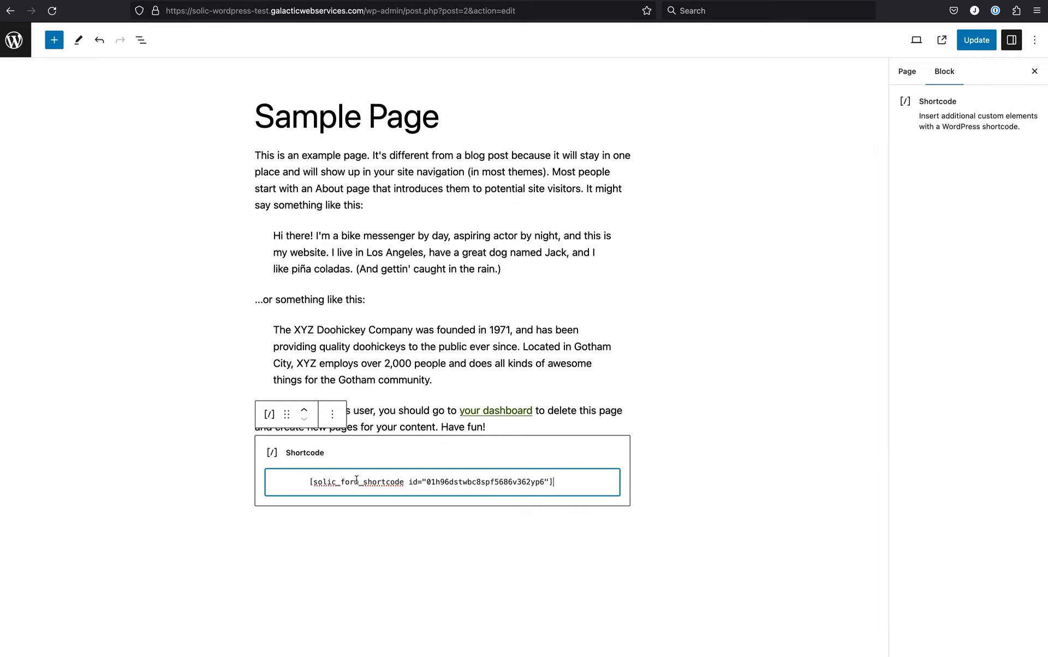
click(307, 480)
key(BackSpace)
key(BackSpace)
key(BackSpace)
key(BackSpace)
key(BackSpace)
key(BackSpace)
key(BackSpace)
key(BackSpace)
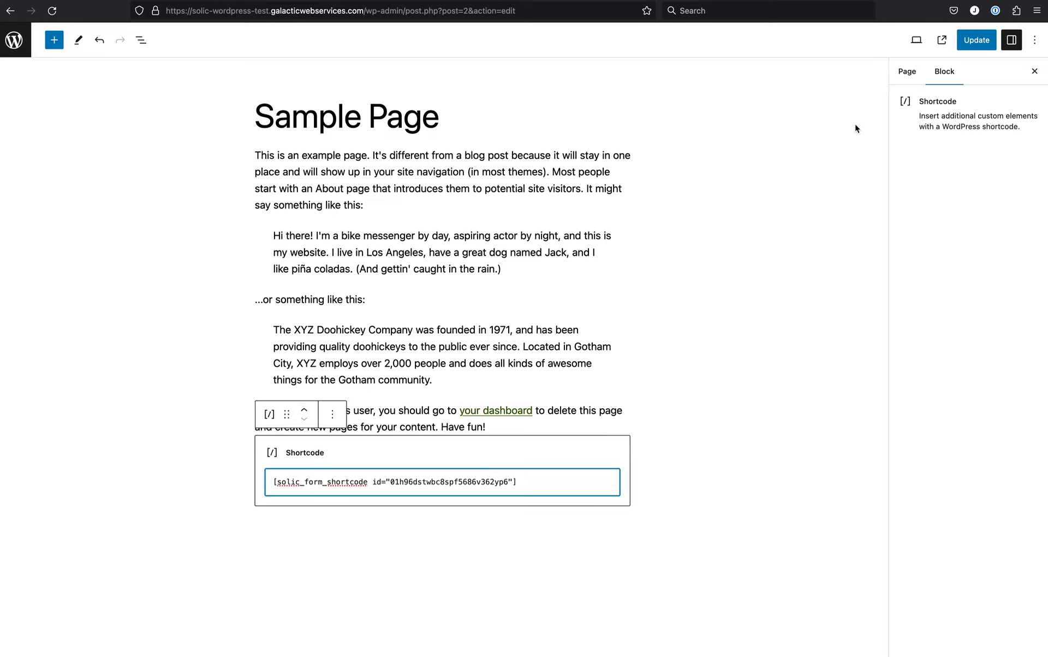
click(976, 41)
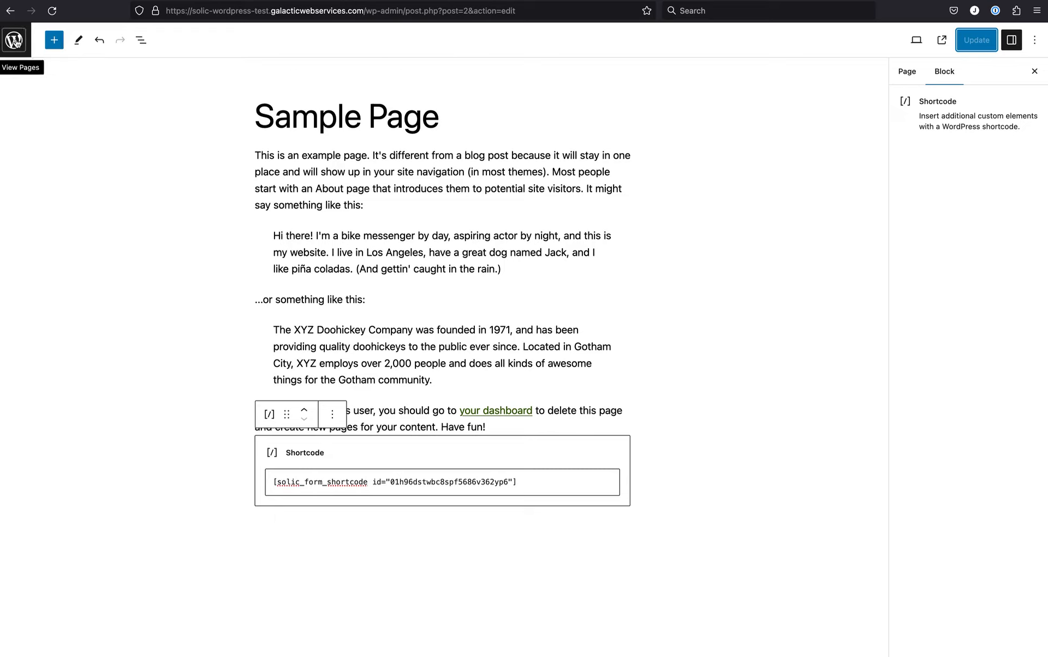
View the live Sample Page and enter the sender's first name in the contact form's Name field.
click(942, 43)
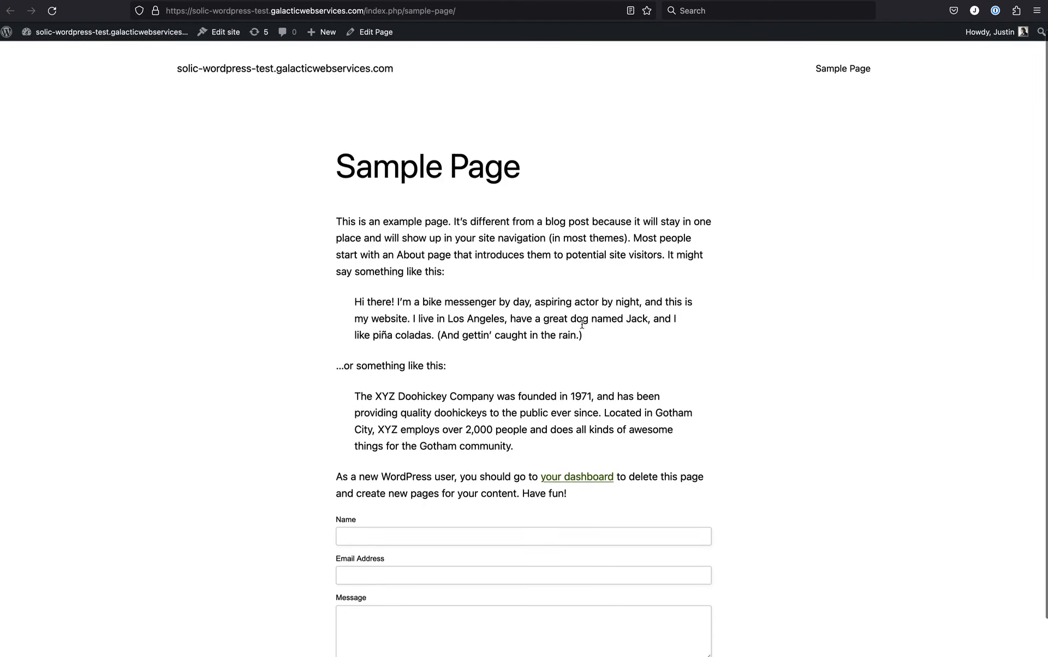
scroll(581, 323, down, 3)
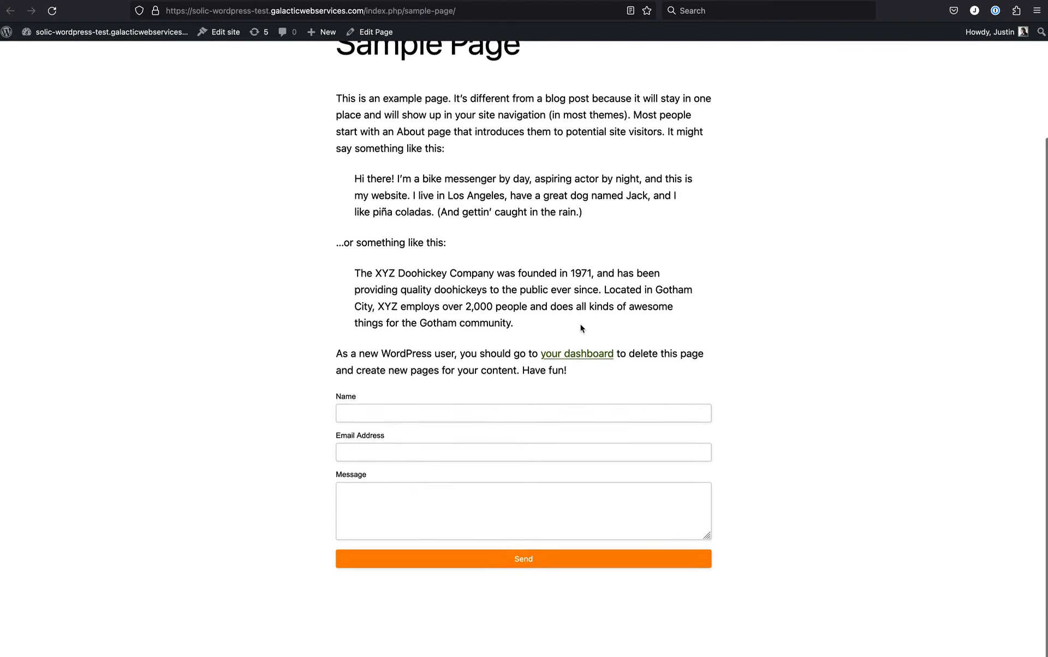
click(413, 416)
text(JUsti)
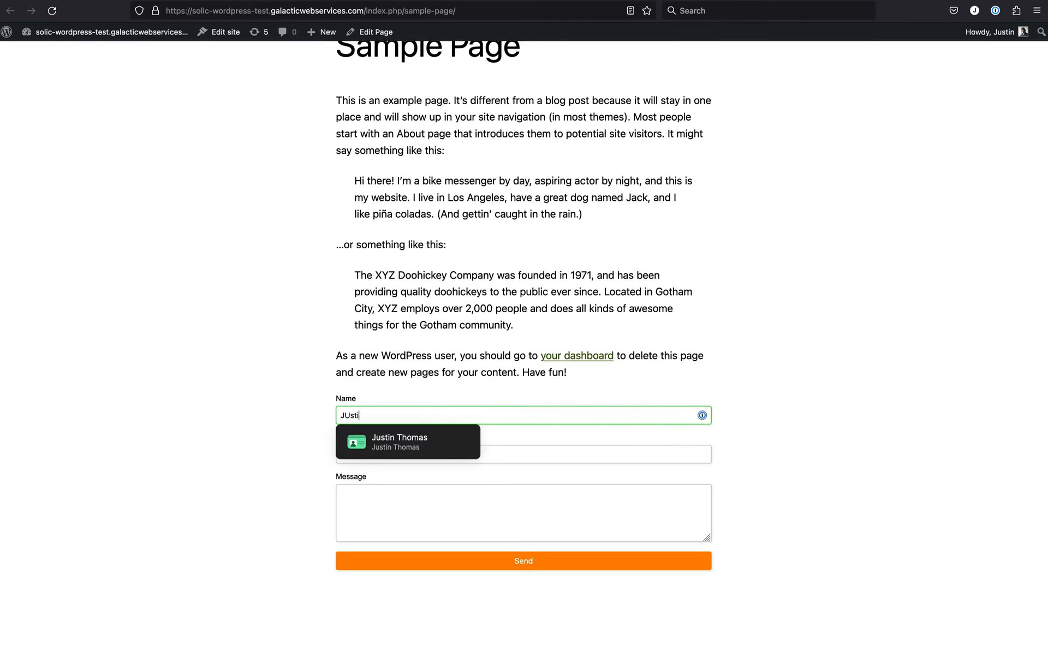
key(BackSpace)
key(BackSpace)
key(BackSpace)
key(BackSpace)
text(Justin)
key(Tab)
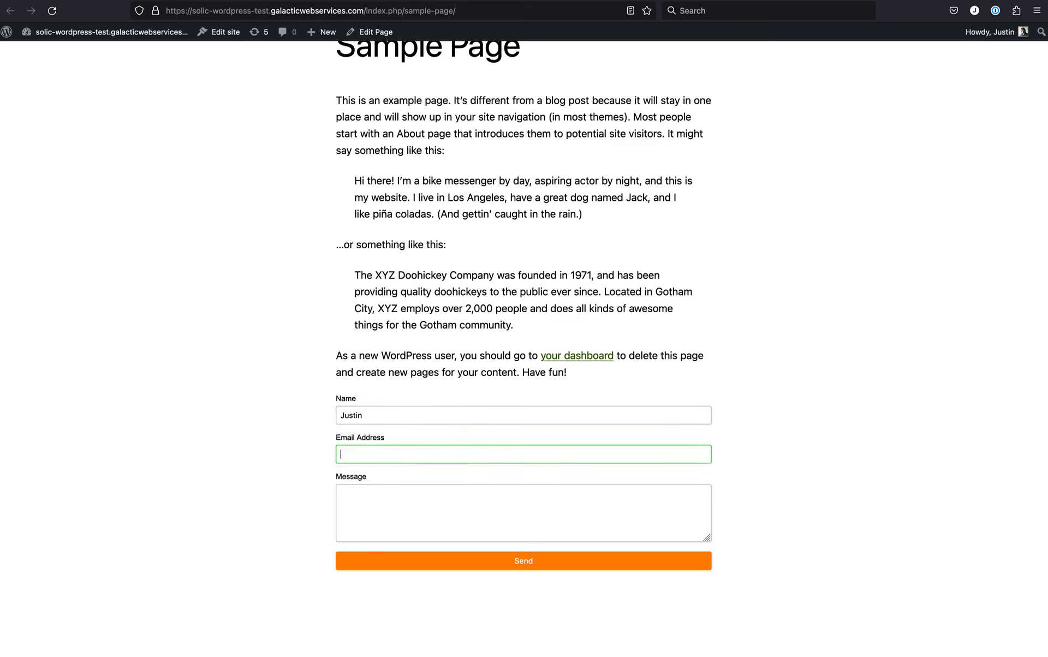
Fill in the sender's email address and the message "Here is our message for the form.", and send the form.
text(justin@test.com)
key(Tab)
text(T)
key(BackSpace)
text(H)
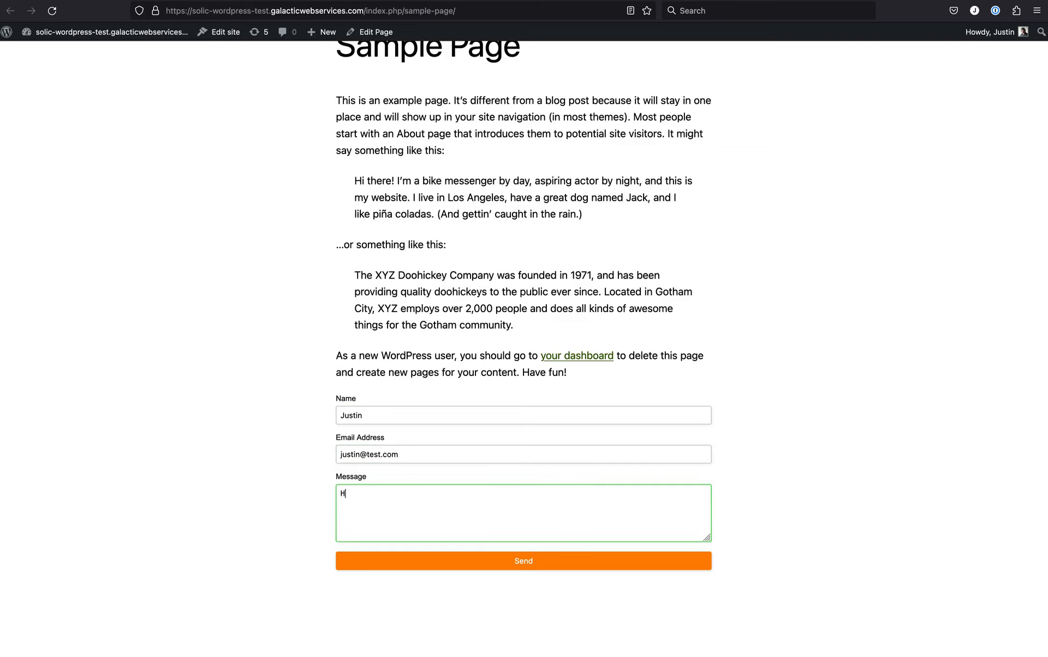
text(ere is our message for the form.)
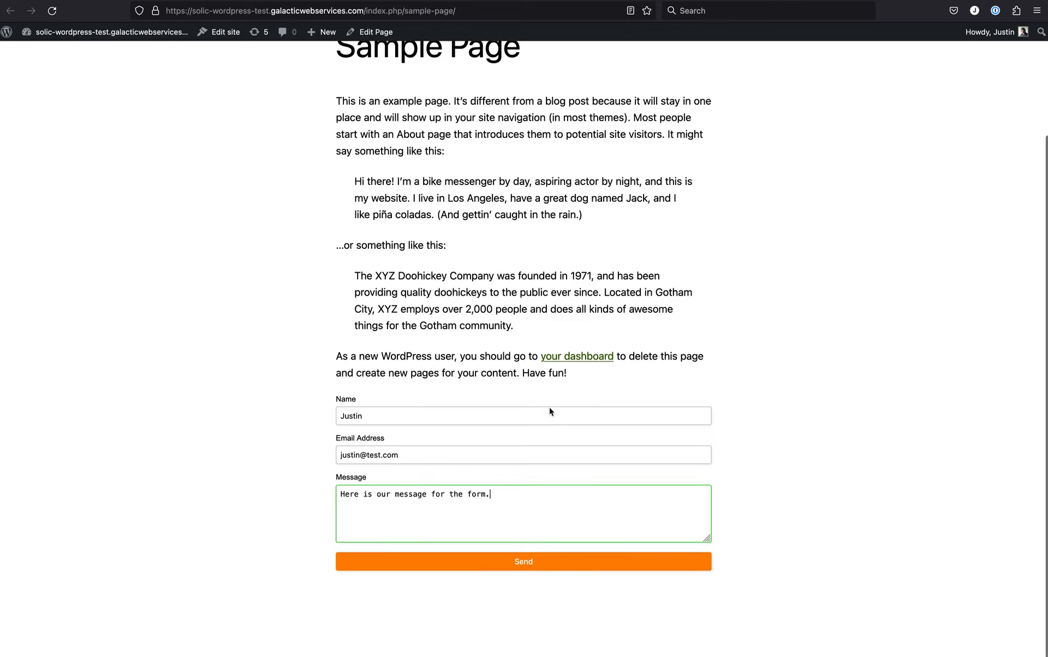
click(528, 562)
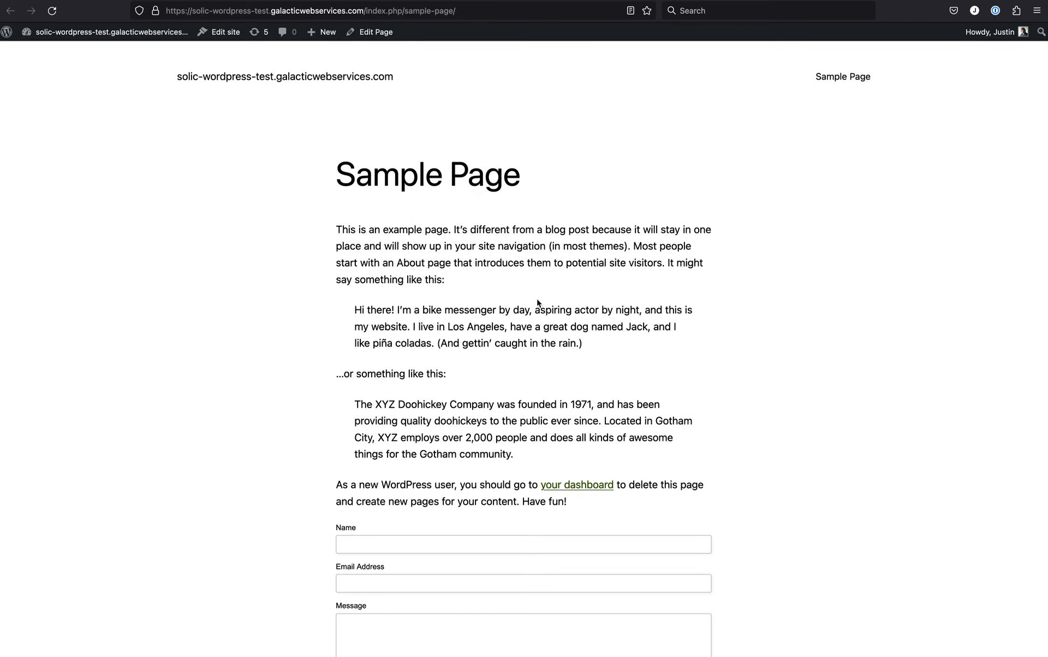
scroll(538, 300, down, 3)
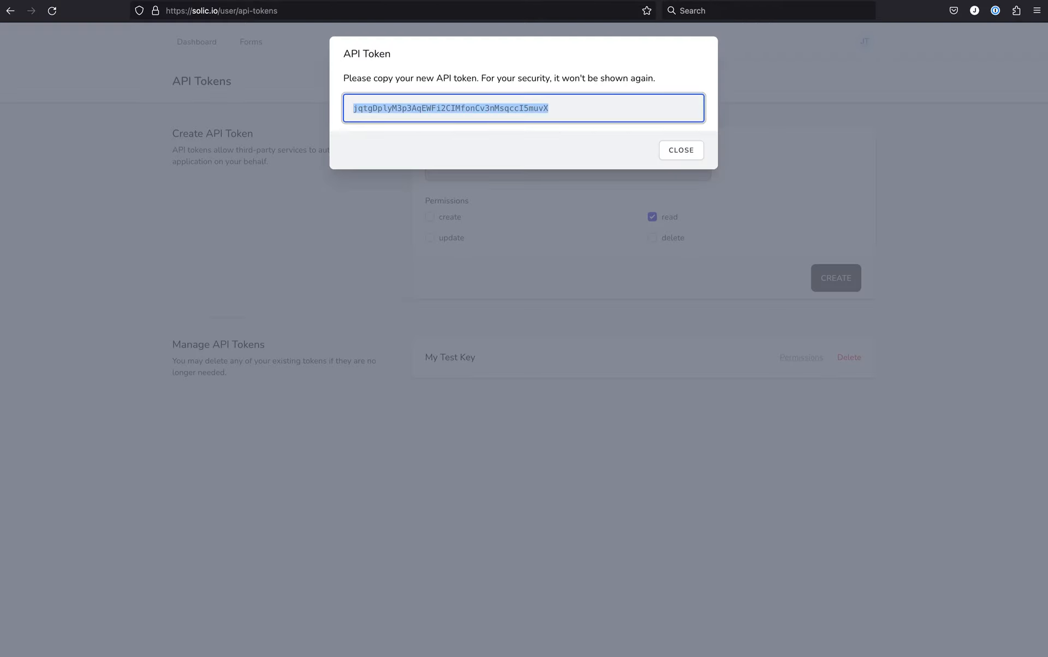
Back in Solic, dismiss the API token dialog and check the date and spam status in My Test Form's received emails.
click(683, 150)
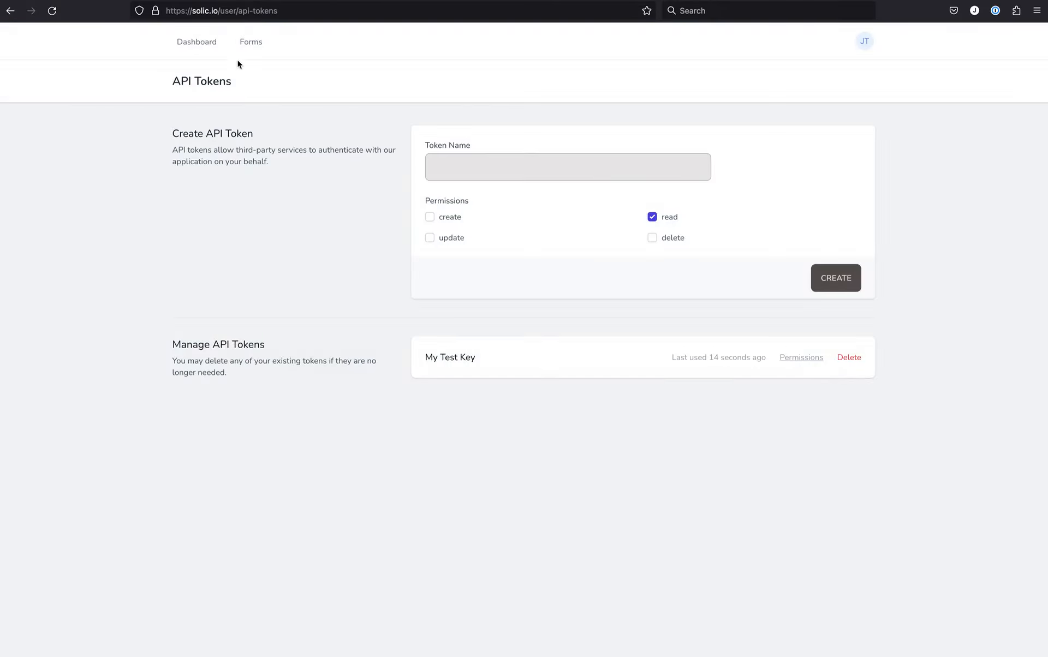
click(250, 45)
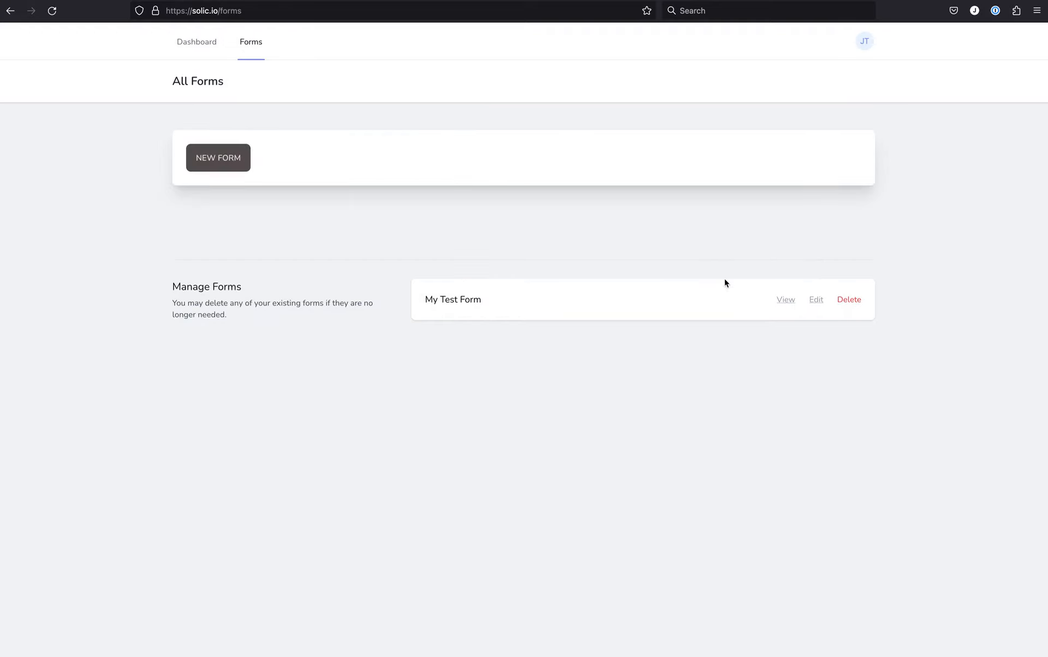
click(785, 300)
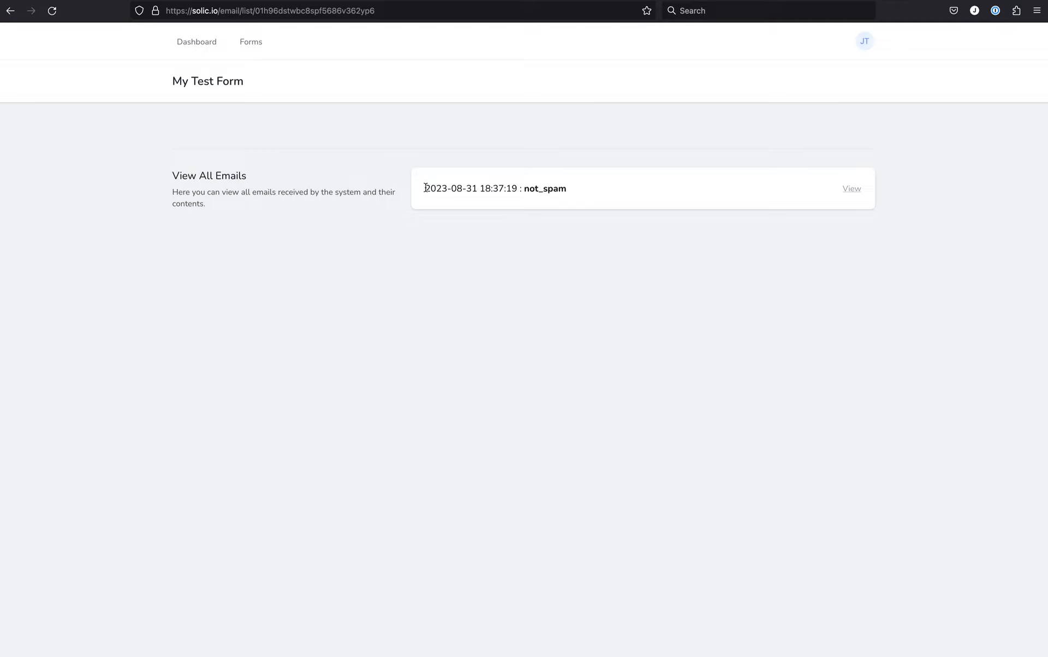
drag(425, 190, 604, 195)
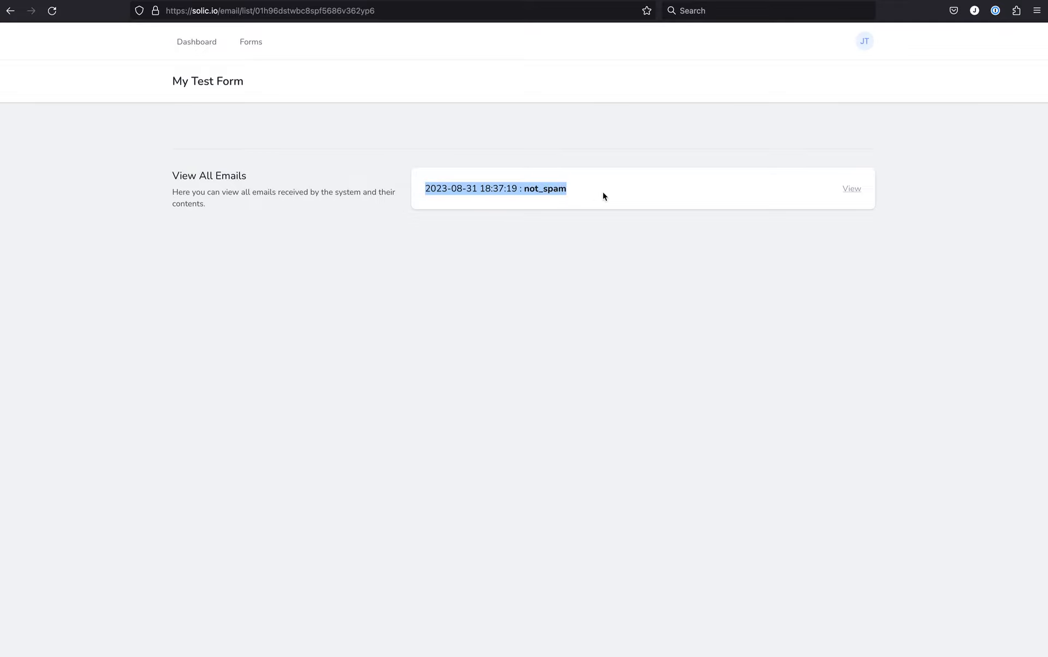
click(604, 193)
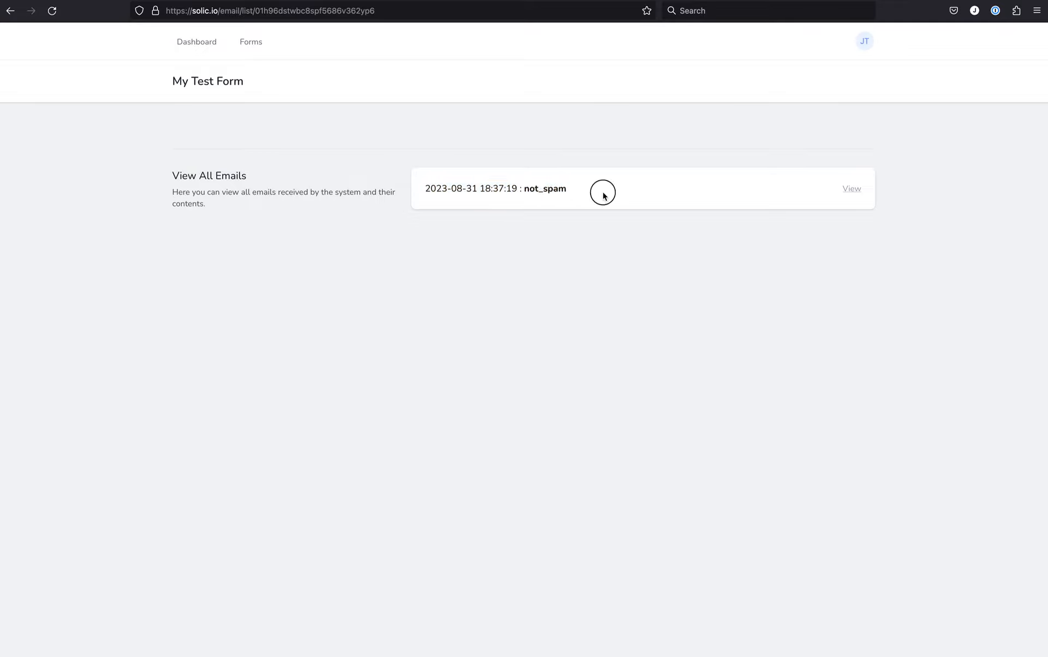
drag(525, 189, 576, 192)
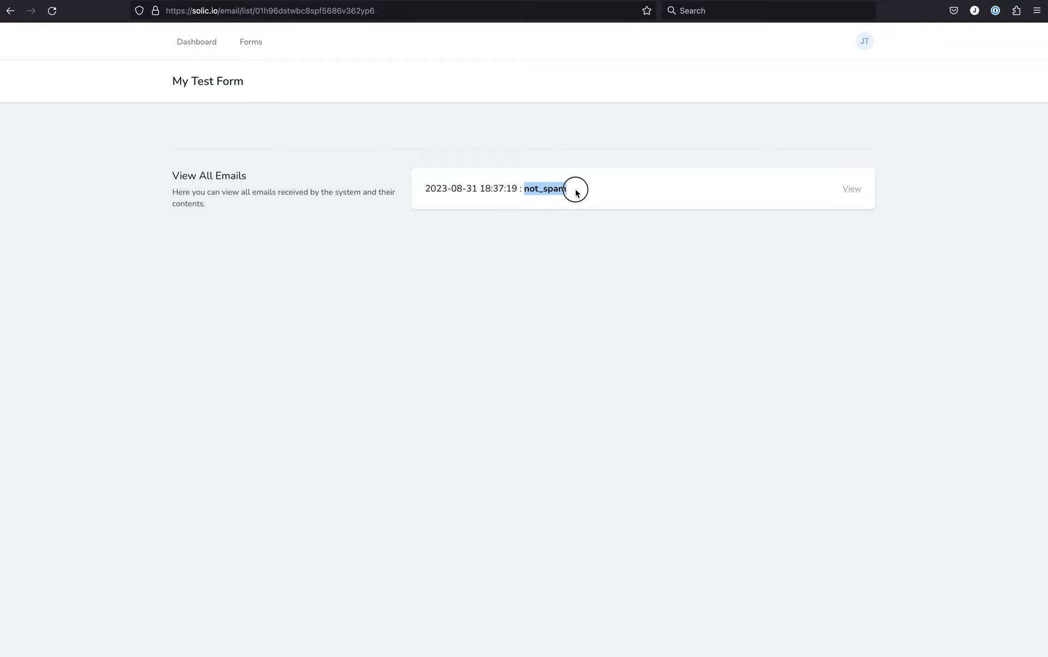
click(583, 191)
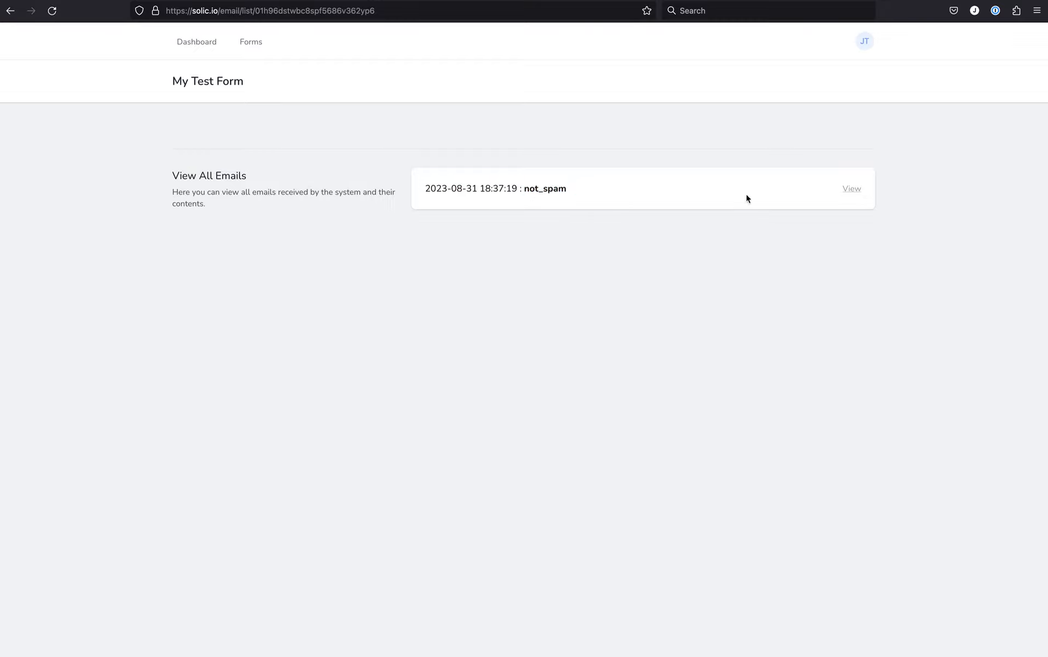
Open the received submission to read its name, email address and message, and return to the Solic dashboard.
click(852, 189)
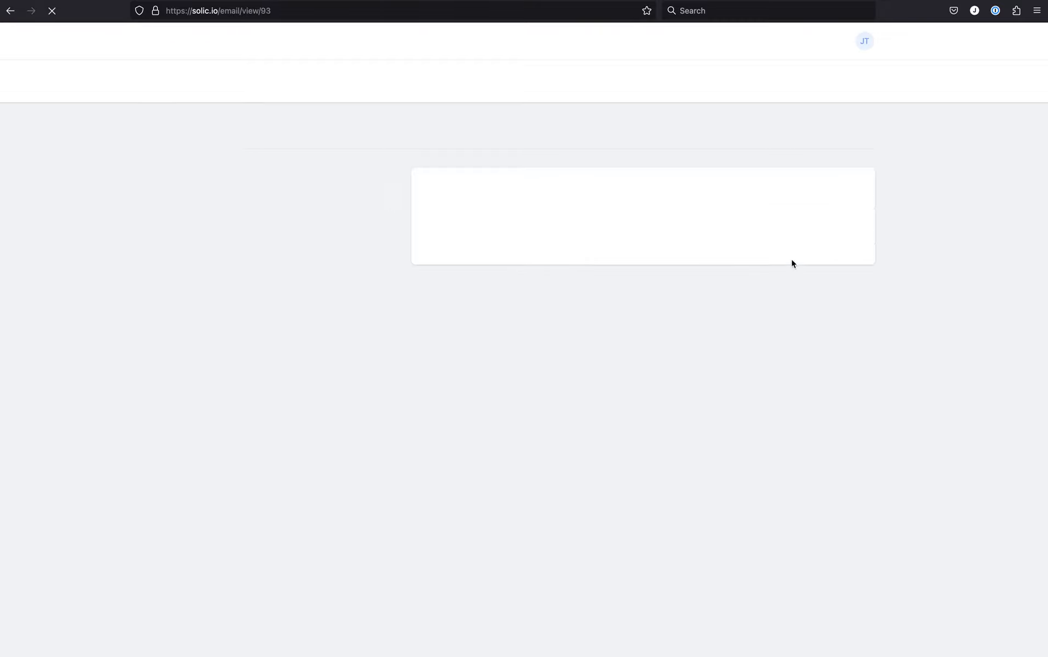
drag(463, 189, 636, 267)
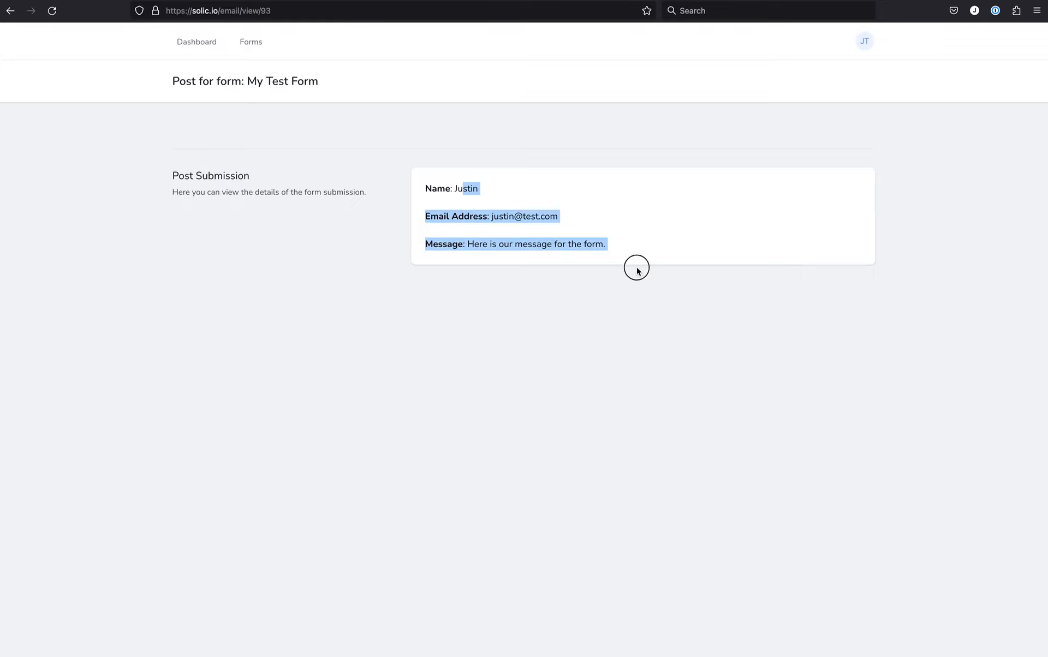
click(672, 250)
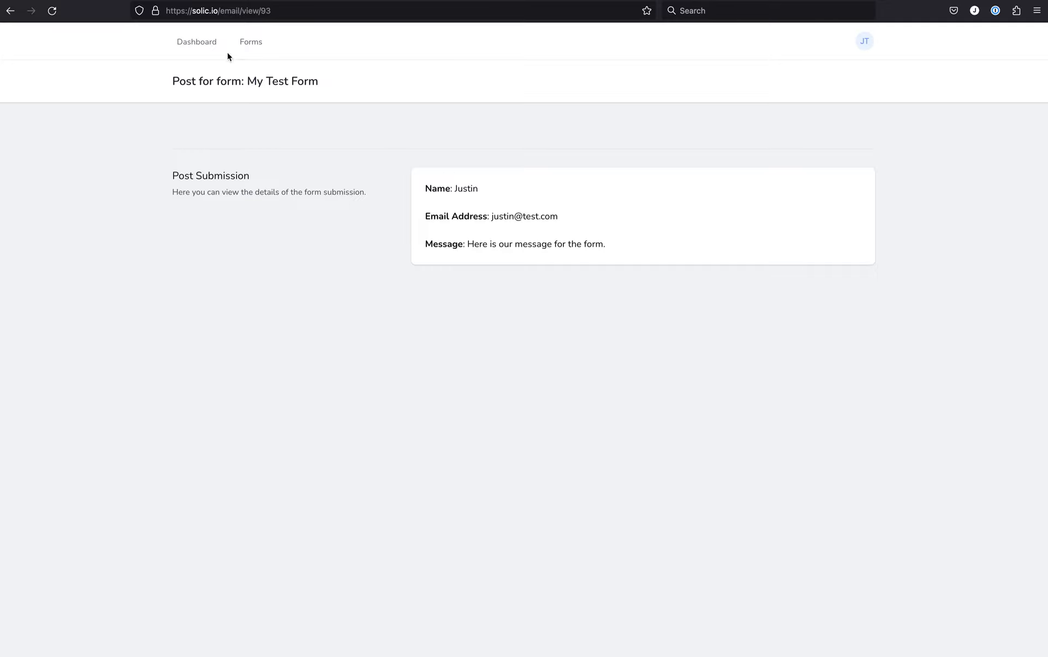
click(183, 42)
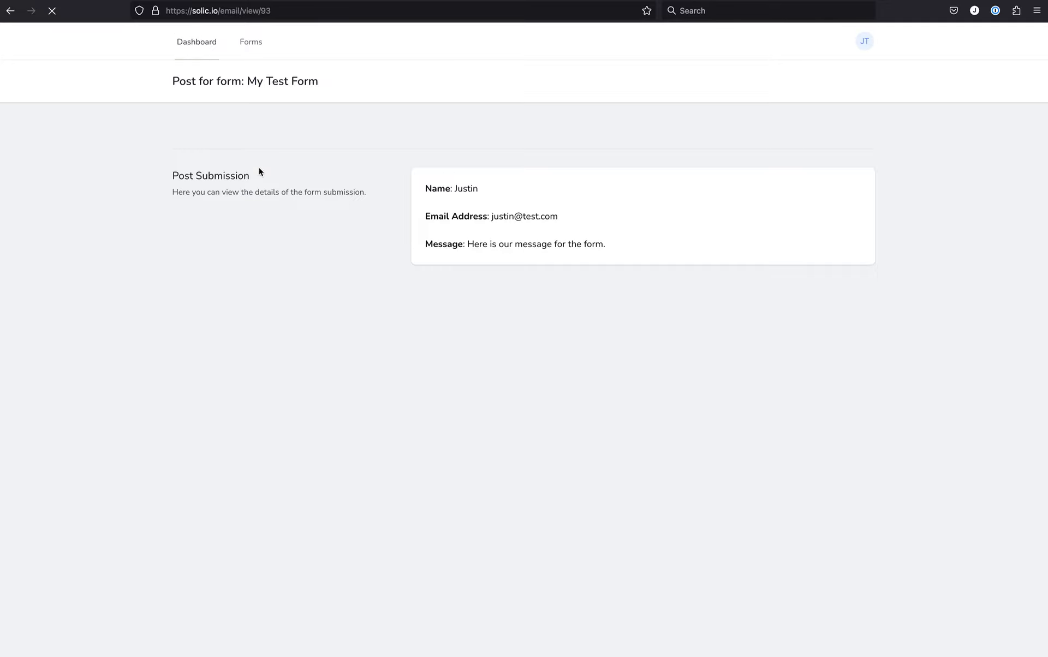